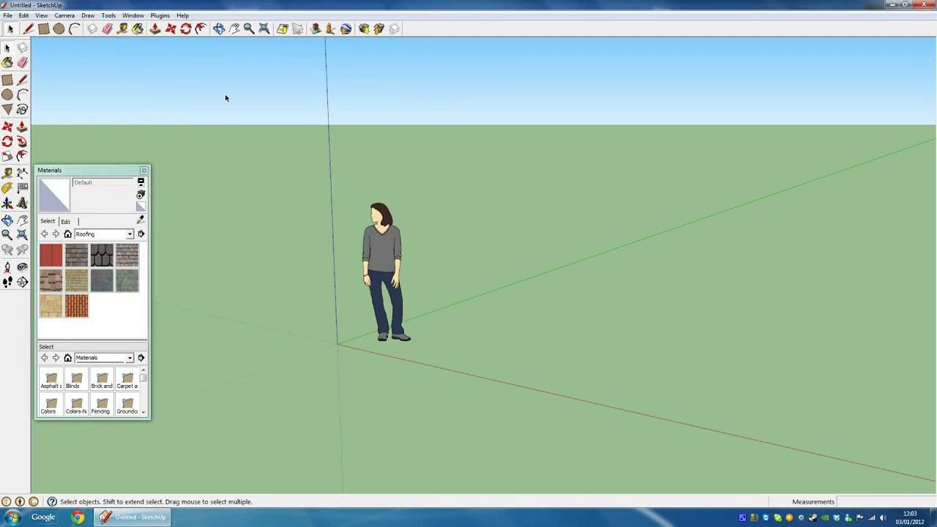
Delete the default figure and draw a rectangle on the ground with its first corner at the origin
left_click_drag(467, 380, 302, 132)
key("Delete")
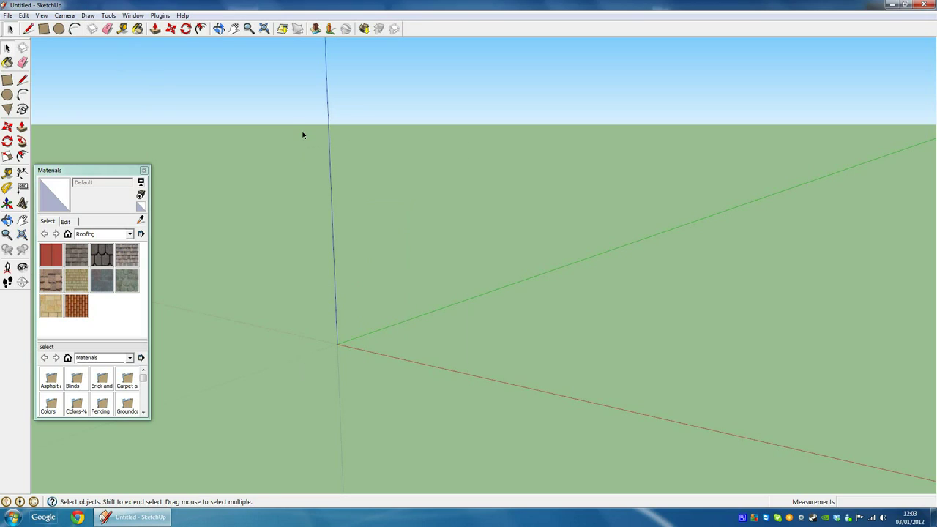
left_click(44, 29)
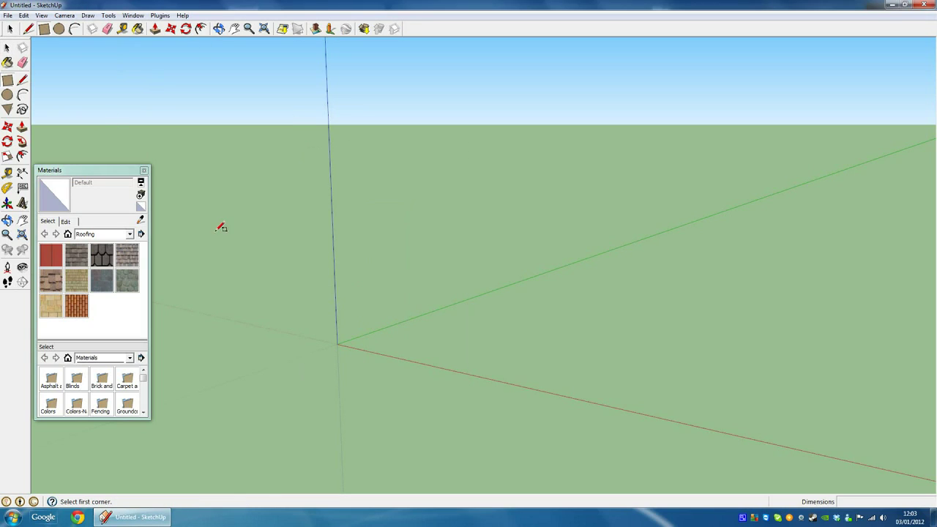
left_click(337, 343)
left_click(546, 318)
Push/Pull the rectangle upwards into a solid box
key("p")
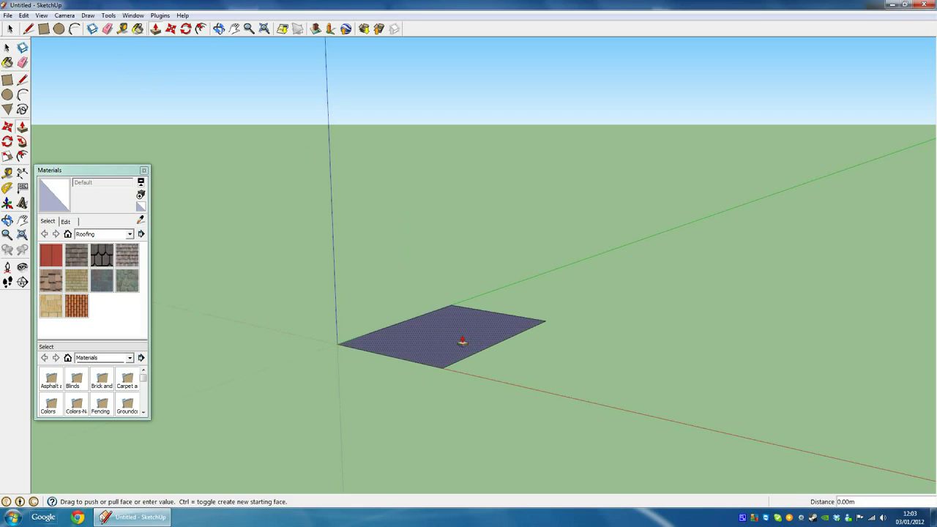
left_click(462, 341)
left_click(464, 259)
key("space")
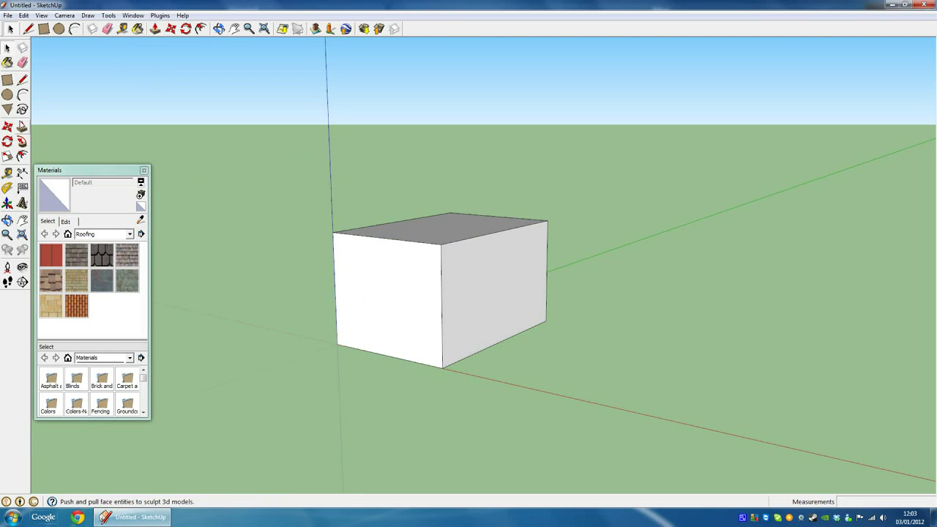
Paint the box's front face and adjoining long side face with Roofing_Shingles_GAF_Estates
left_click(102, 258)
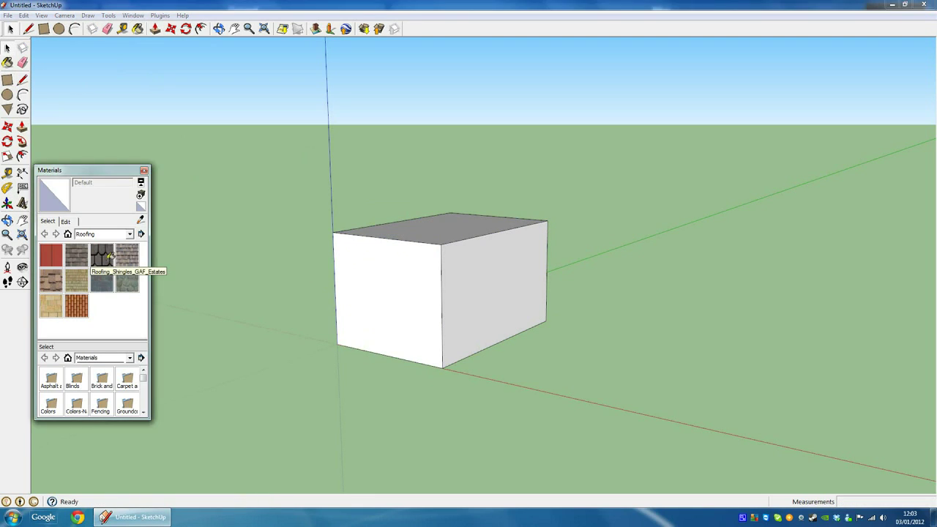
left_click(399, 284)
left_click(475, 278)
middle_click_drag(572, 234, 41, 314)
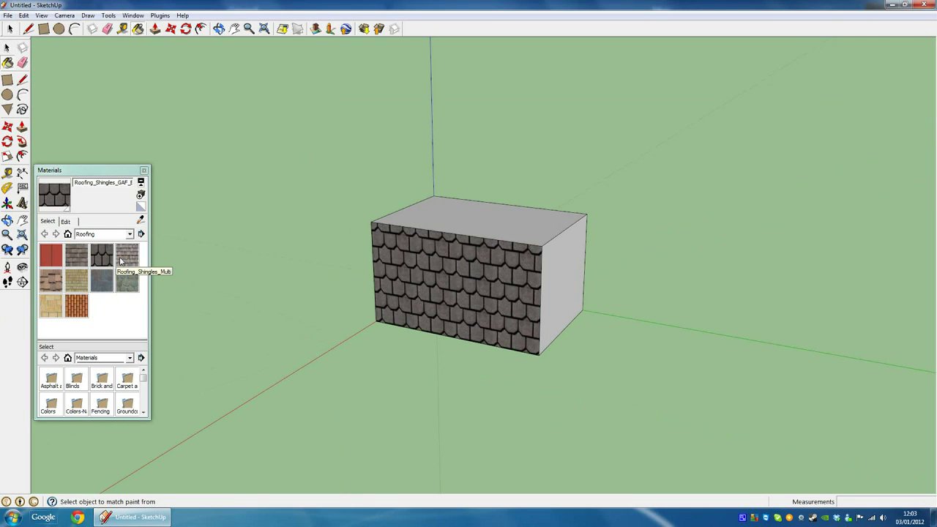
Paint the top, the bottom and the remaining two side faces of the box with Roofing_Shingles_Multi
left_click(126, 258)
left_click(512, 228)
left_click(561, 262)
middle_click_drag(560, 262, 245, 126)
left_click(499, 327)
scroll(624, 286, "up", 1)
middle_click_drag(625, 287, 393, 367)
left_click(453, 294)
Examine the painted box from several sides to check the texture on each outer face
middle_click_drag(509, 275, 853, 420)
mouse_move(578, 310)
middle_mouse_down()
mouse_move(746, 216)
mouse_move(401, 241)
mouse_move(445, 266)
mouse_move(437, 276)
middle_mouse_up()
middle_click_drag(517, 121, 783, 378)
middle_click_drag(470, 335, 493, 334)
middle_click_drag(380, 335, 514, 261)
scroll(514, 261, "up", 5)
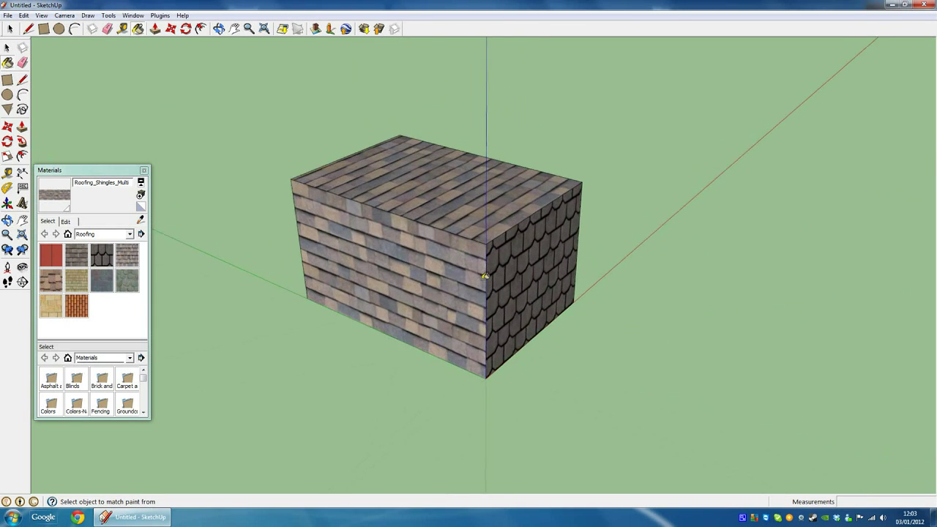
middle_click_drag(461, 281, 419, 250)
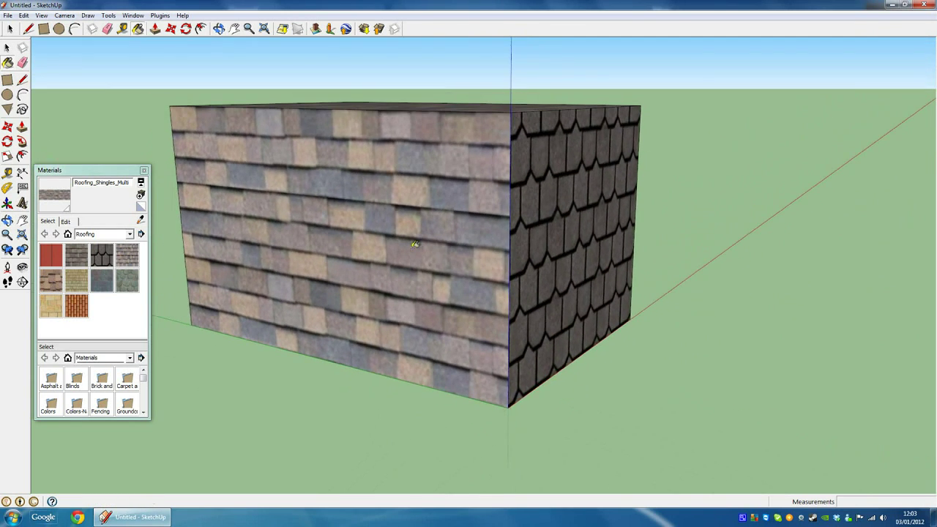
scroll(437, 272, "up", 6)
scroll(378, 256, "down", 10)
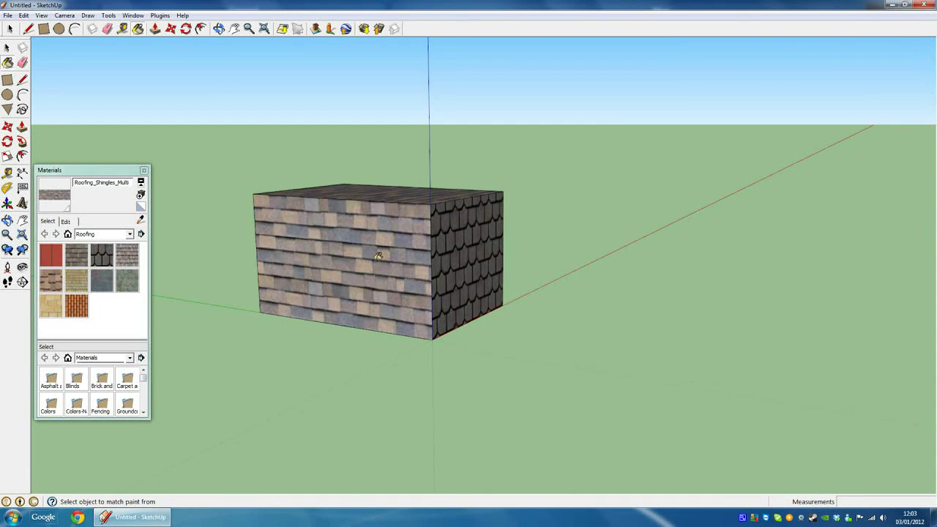
middle_click_drag(378, 255, 338, 281)
scroll(336, 279, "up", 7)
scroll(320, 260, "down", 6)
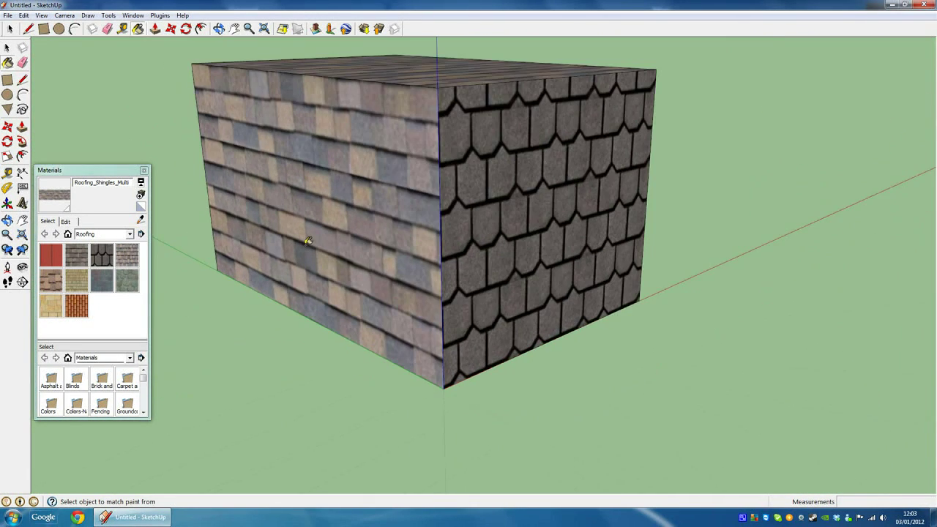
Paint the unpainted inner faces of the box with Roofing_Shingles_GAF_Estates
scroll(418, 246, "up", 10)
middle_click_drag(455, 263, 69, 282)
middle_click_drag(612, 300, 648, 297)
key("b")
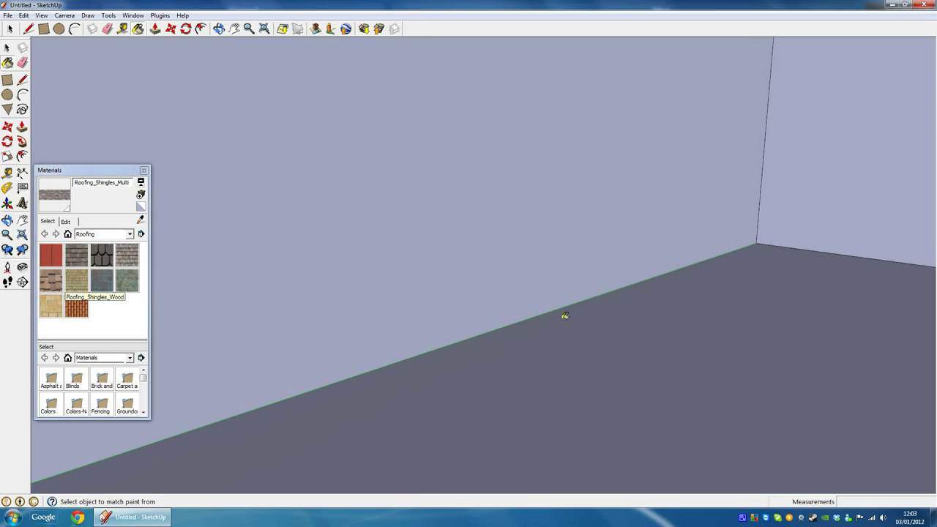
left_click(101, 256)
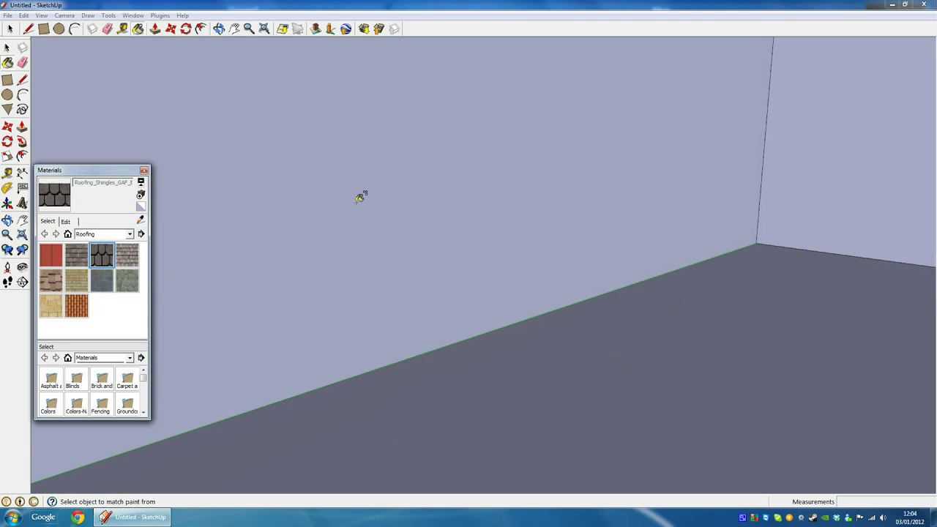
left_click(439, 187)
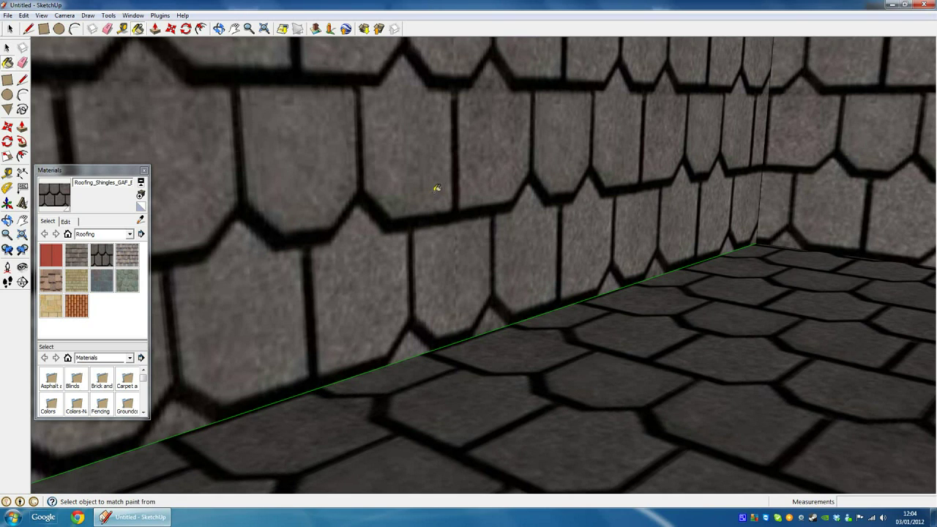
Examine the box from outside, including its underside and the corner at the origin
scroll(446, 194, "down", 15)
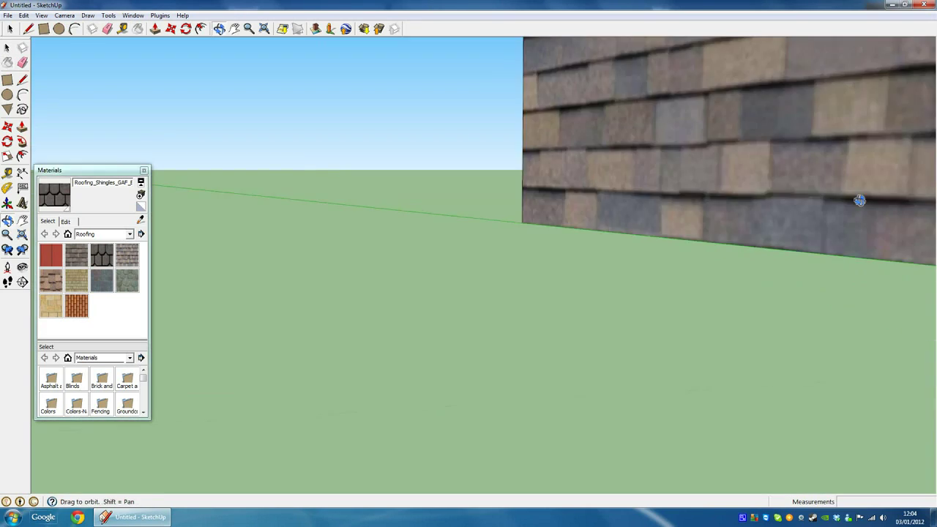
mouse_move(795, 234)
middle_mouse_down()
mouse_move(686, 271)
mouse_move(312, 249)
middle_mouse_up()
scroll(588, 274, "up", 5)
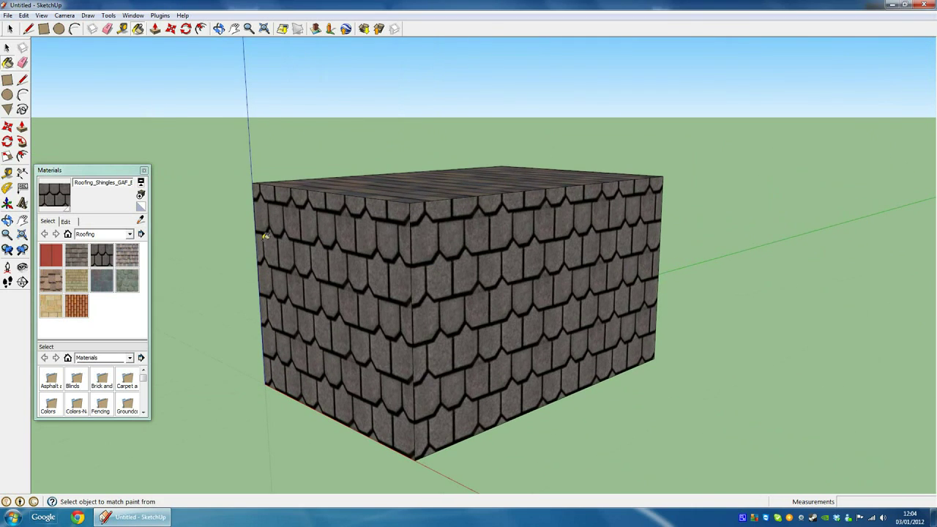
scroll(270, 349, "down", 1)
middle_click_drag(295, 350, 856, 277)
scroll(725, 341, "up", 2)
scroll(660, 355, "up", 2)
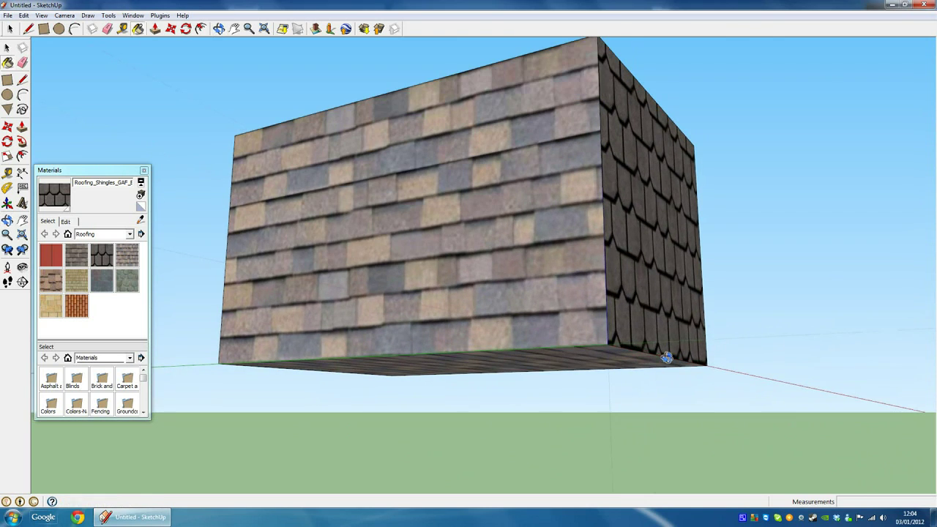
key("space")
scroll(611, 344, "up", 2)
middle_click_drag(610, 344, 496, 392)
scroll(496, 392, "down", 1)
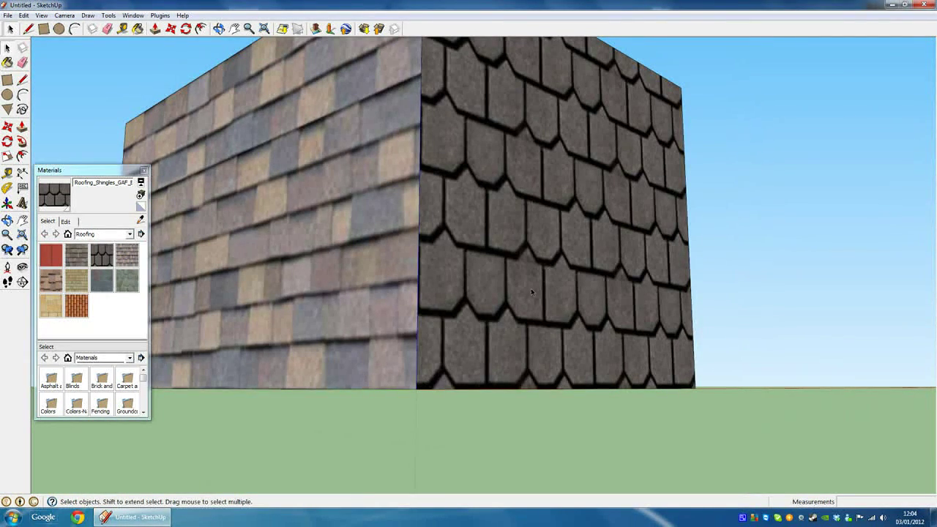
middle_click_drag(532, 292, 373, 437)
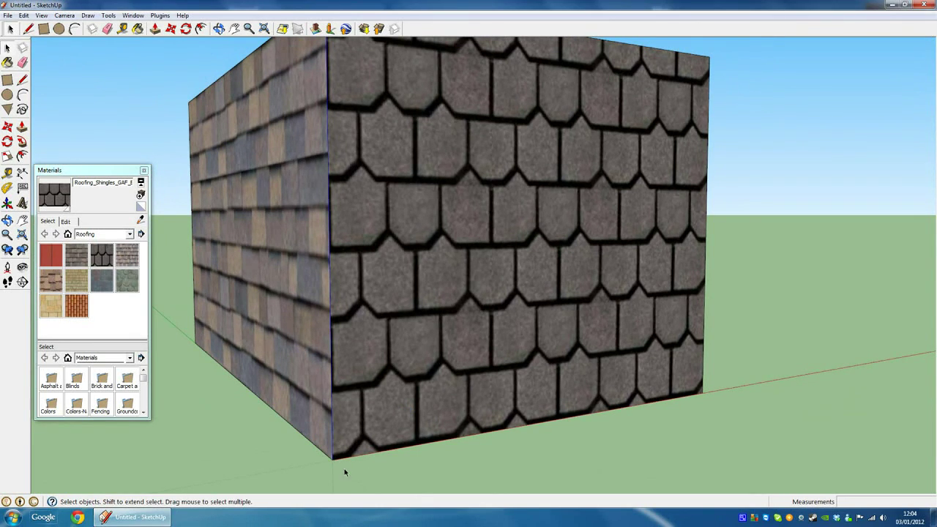
Select the whole box and move it about 0.91 m away from the origin along the green axis
triple_click(347, 450)
key("m")
left_click(334, 456)
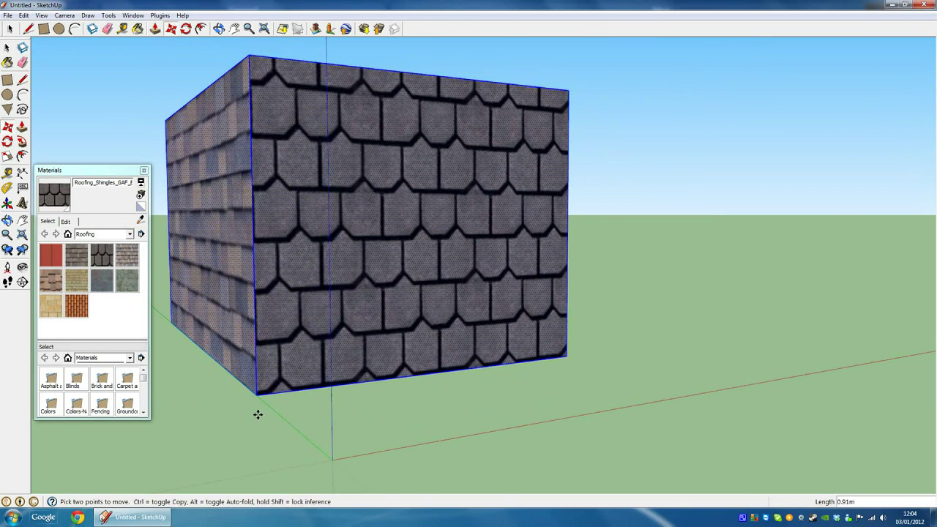
left_click(253, 399)
Move the box by its bottom front corner so that the corner sits exactly on the origin
middle_click_drag(253, 399, 433, 394)
scroll(443, 396, "down", 3)
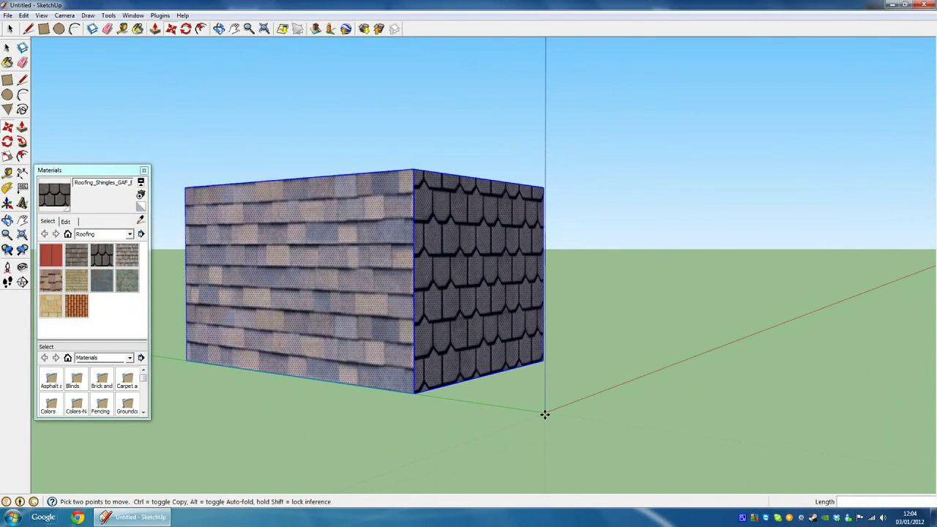
left_click(412, 392)
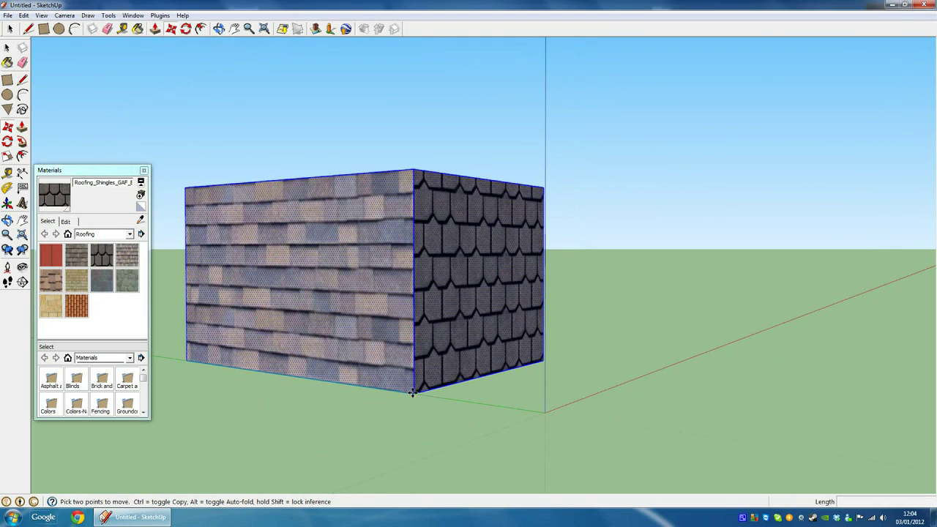
left_click(547, 411)
middle_click_drag(567, 251, 293, 183)
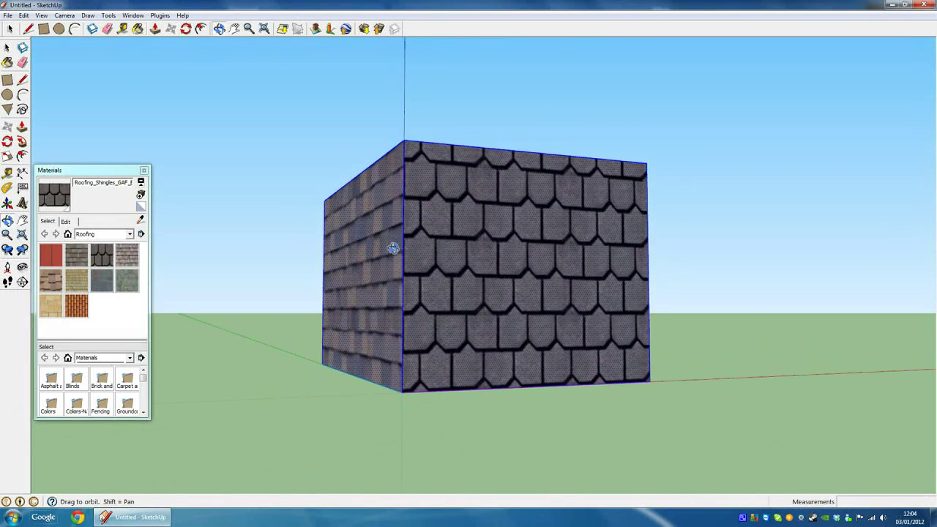
key("m")
key("space")
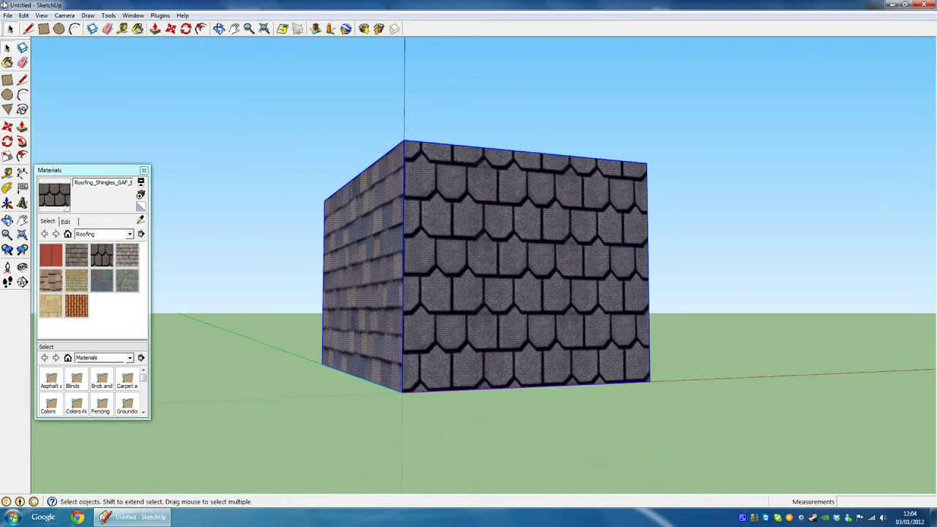
Start a 3D model export and choose the Desktop as the destination folder
left_click(6, 15)
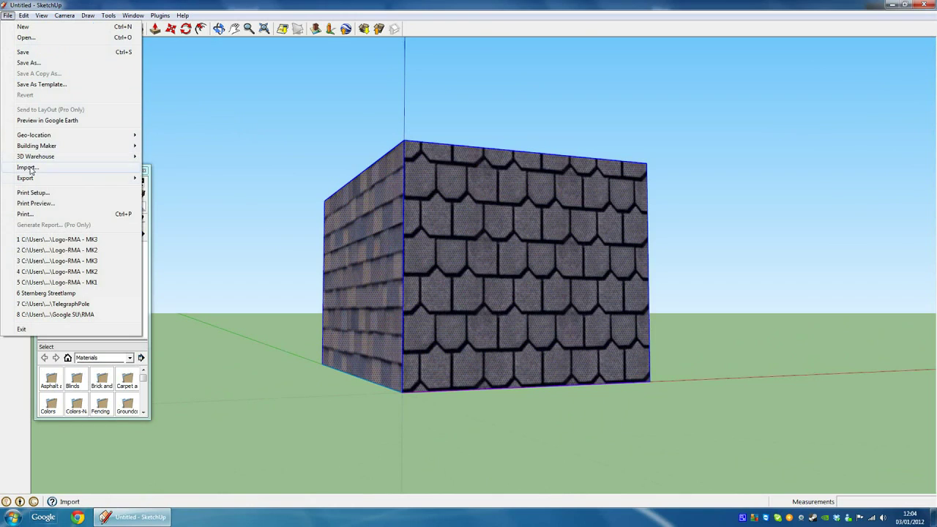
mouse_move(37, 179)
left_click(183, 180)
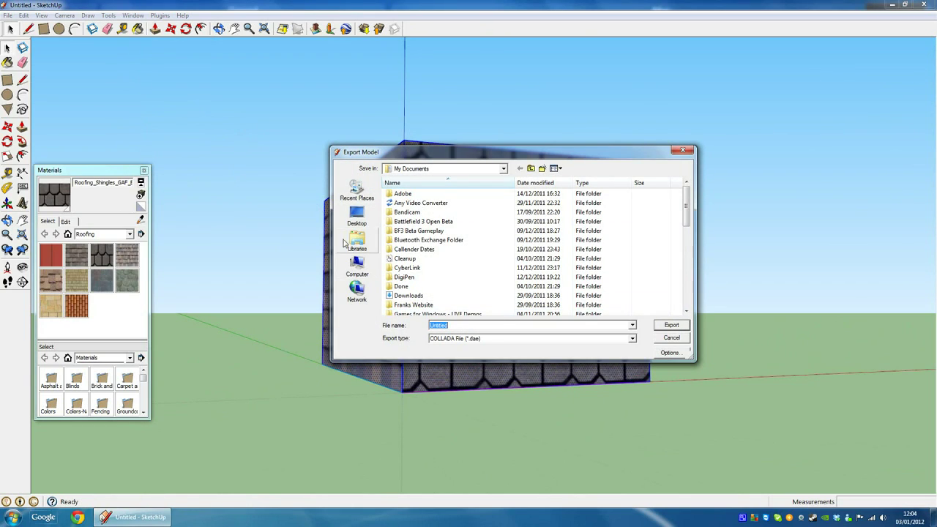
left_click(356, 214)
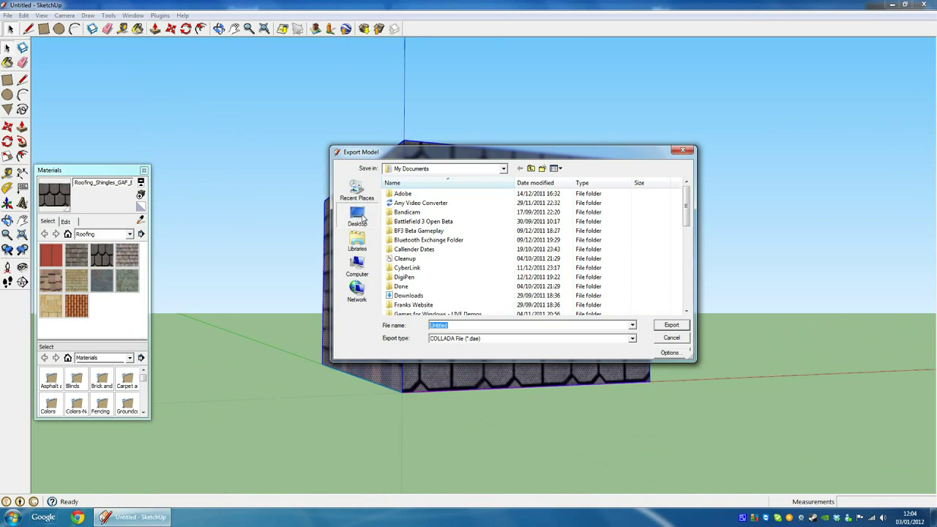
left_click_drag(689, 220, 688, 262)
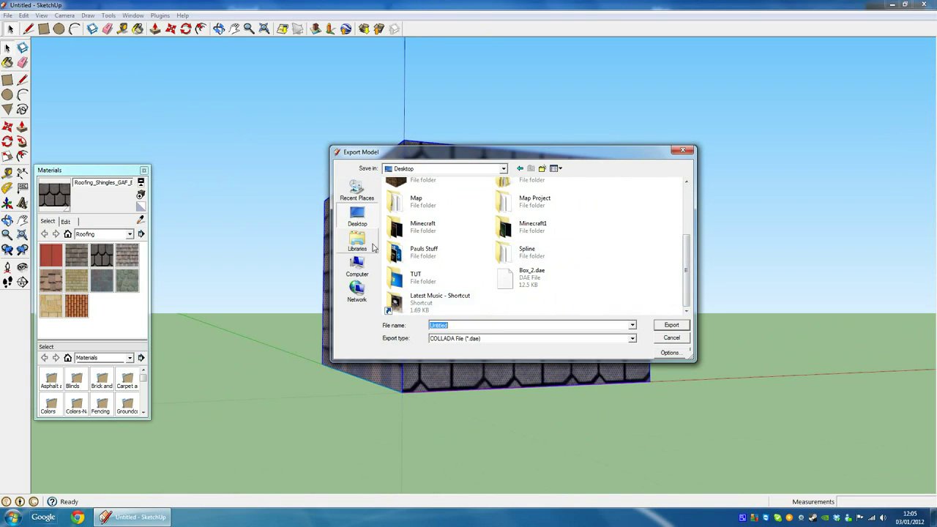
Name the file Box_1 and export the model as a COLLADA (.dae) file
left_click(459, 328)
left_click_drag(430, 325, 409, 325)
type("Bo")
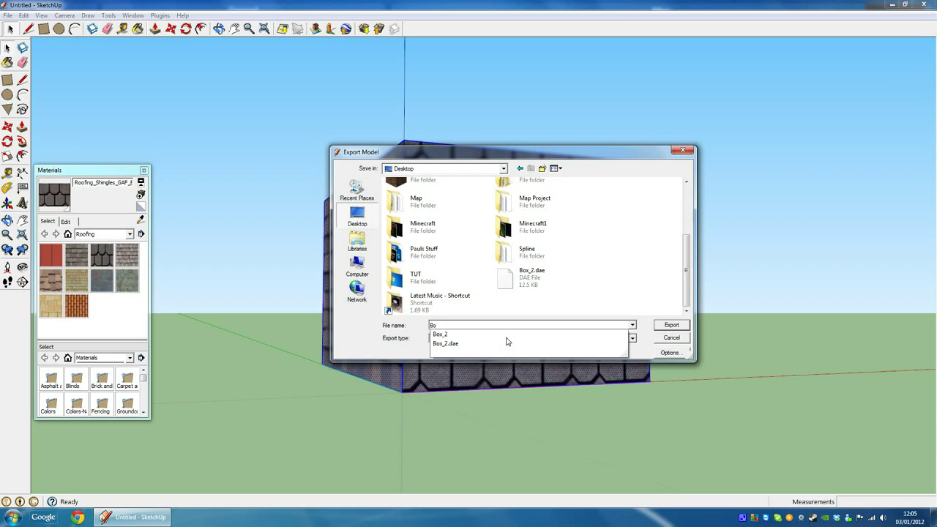
type("x_1")
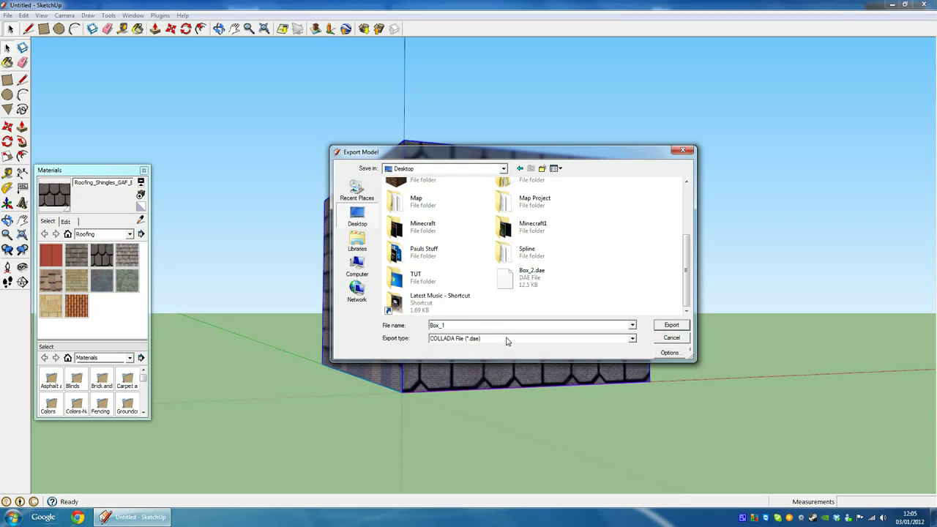
left_click(670, 325)
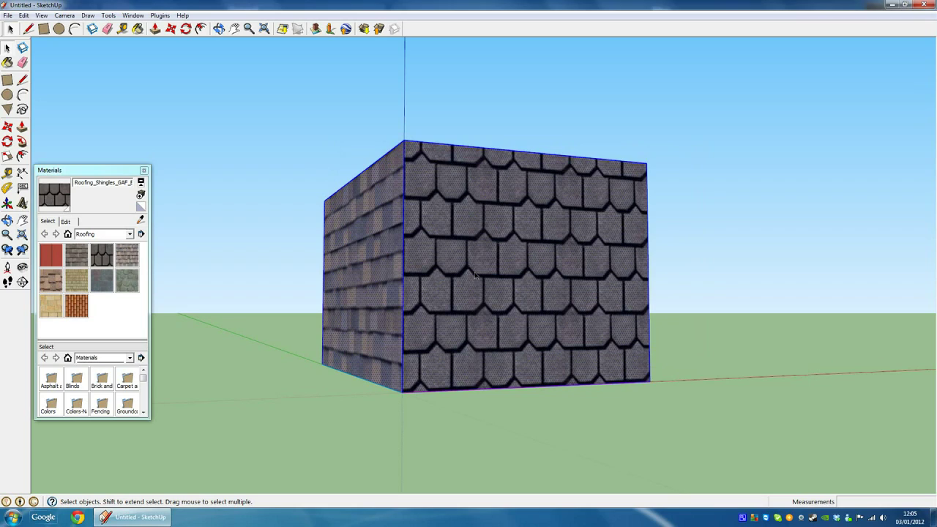
Close SketchUp and delete the older Box_2 export from the desktop
left_click(920, 8)
left_click(486, 285)
left_click_drag(382, 341, 331, 179)
key("Delete")
key("Return")
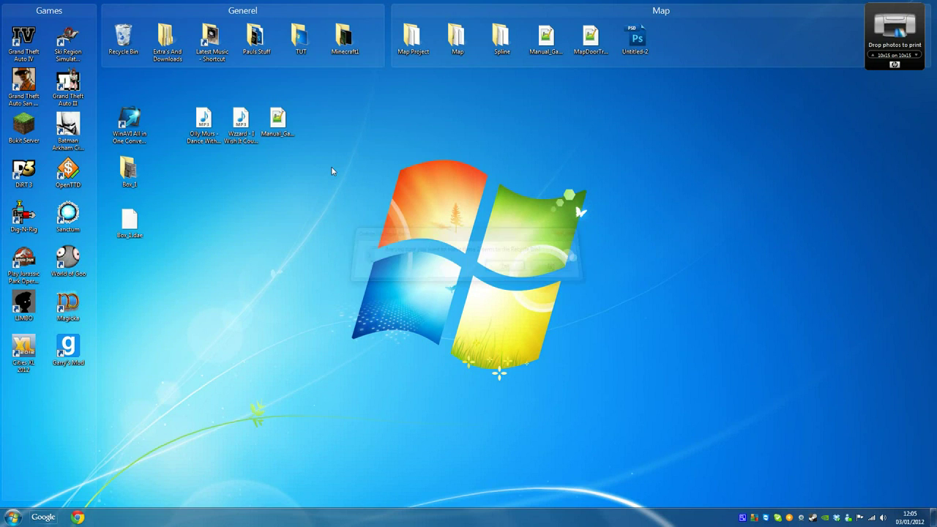
Inspect the texture images in the exported Box_1 folder and locate the Box_1.dae file on the desktop
left_click_drag(146, 271, 119, 181)
left_click(161, 223)
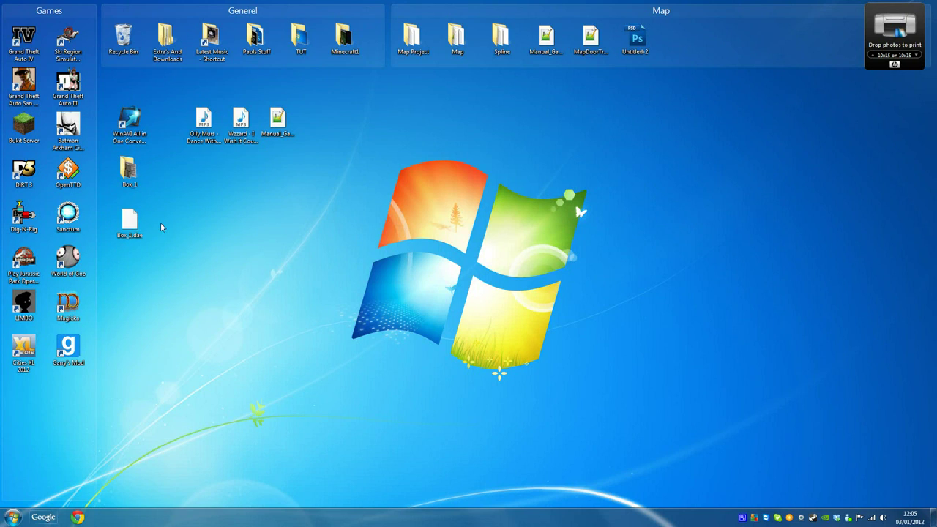
double_click(129, 173)
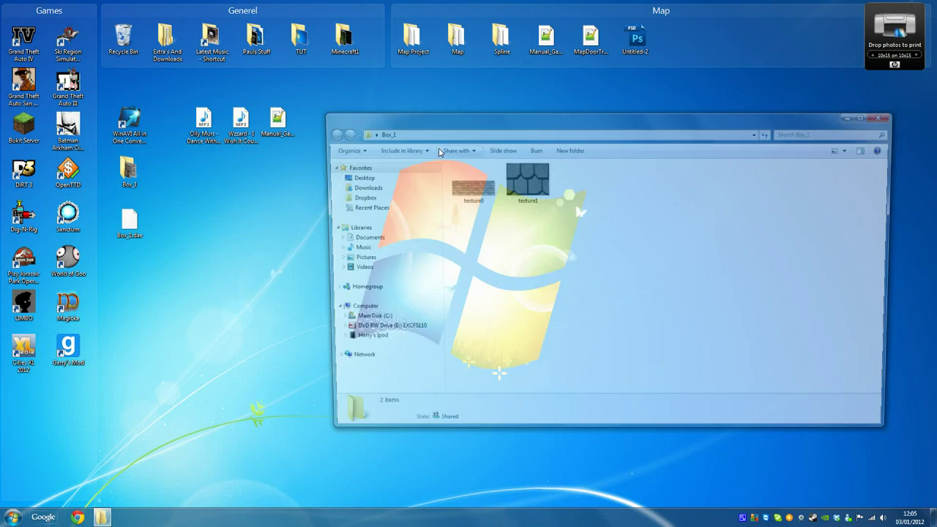
key("ctrl+a")
left_click(888, 117)
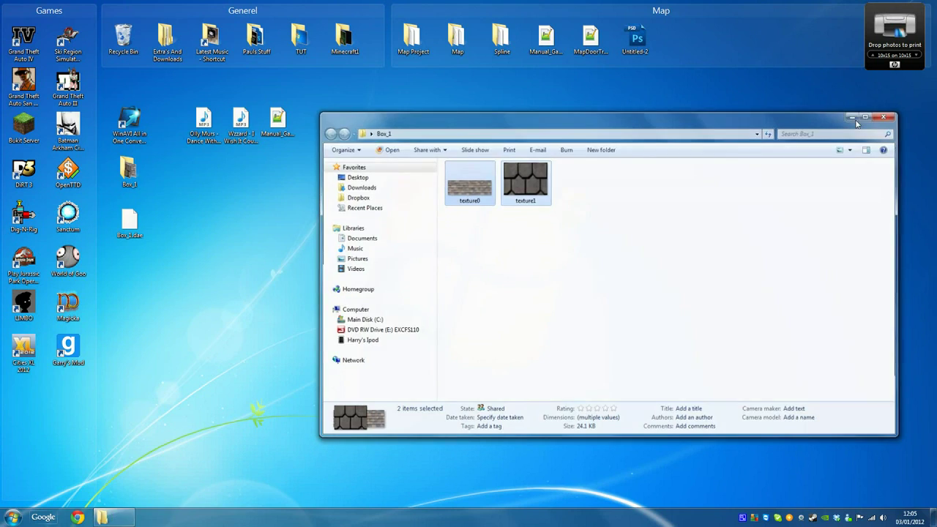
left_click(131, 223)
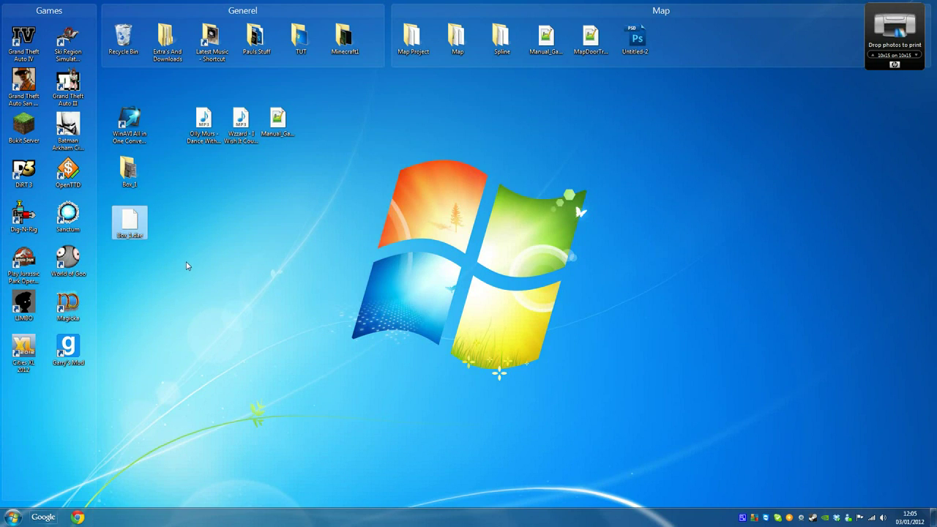
Move the Box_1 folder and the Box_1.dae file together to the middle of the desktop
left_click_drag(175, 289, 121, 180)
left_click_drag(130, 223, 464, 276)
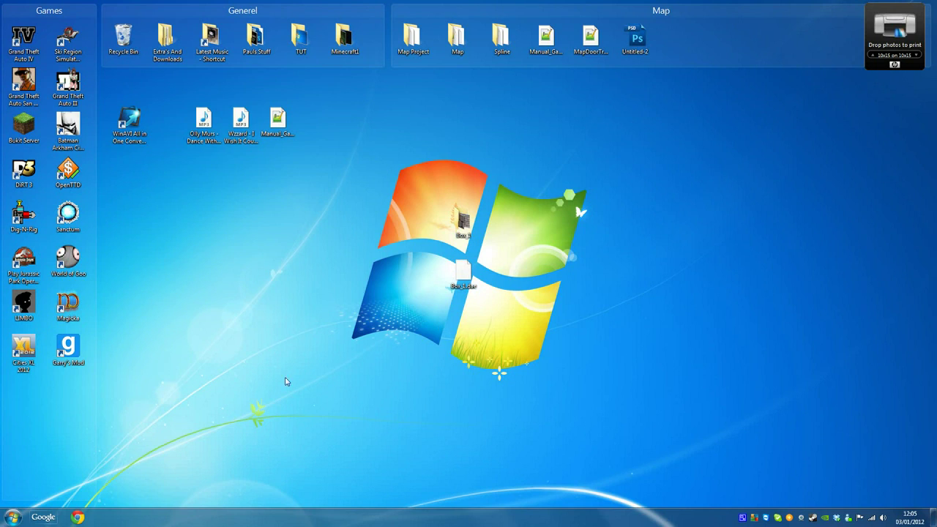
left_click_drag(462, 356, 434, 170)
Launch Blender to bring up its default scene
left_click(12, 517)
left_click(42, 458)
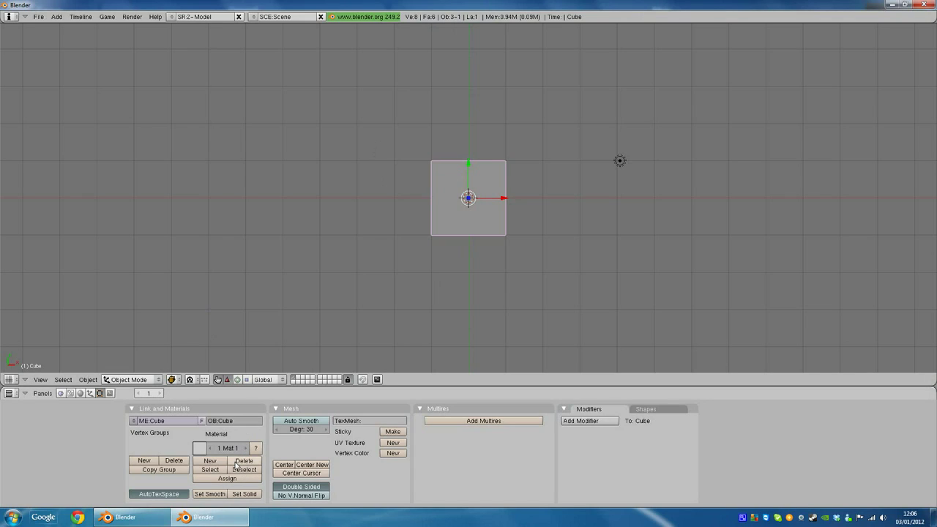
mouse_move(203, 517)
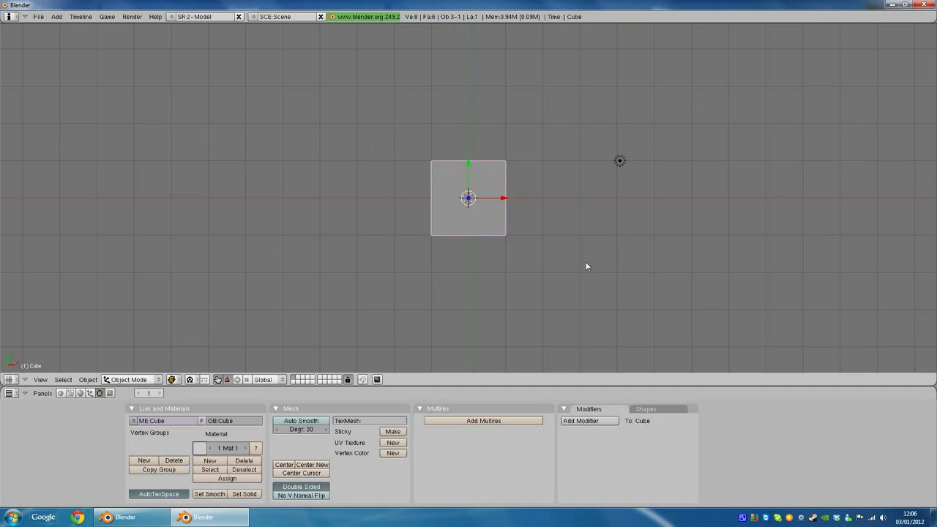
Select every object in the default scene and erase them all
key("a")
key("a")
key("x")
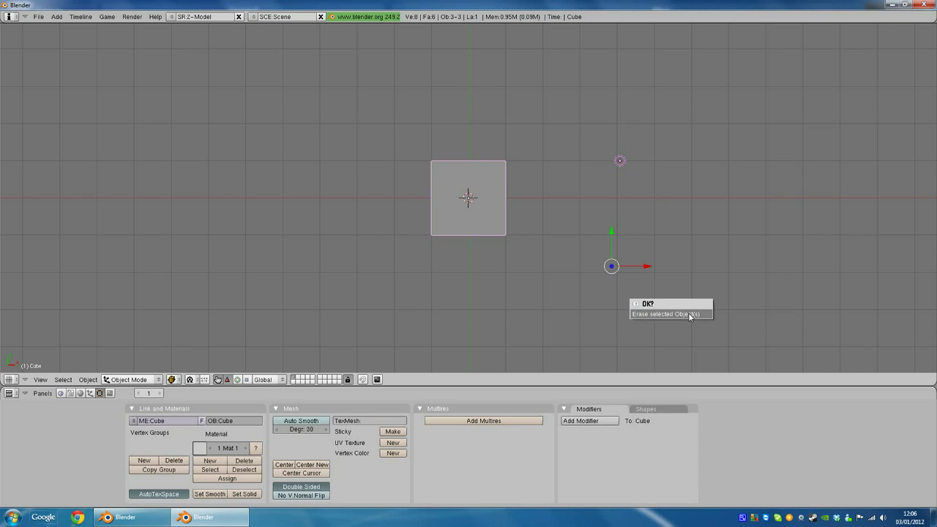
left_click(689, 314)
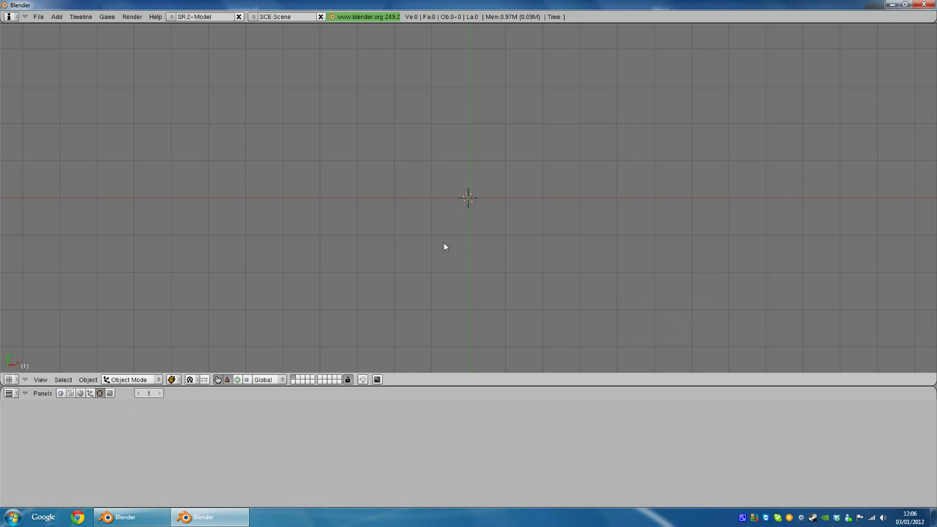
Import Box_1.dae from the Desktop with the COLLADA 1.4 (.dae) importer
left_click(39, 15)
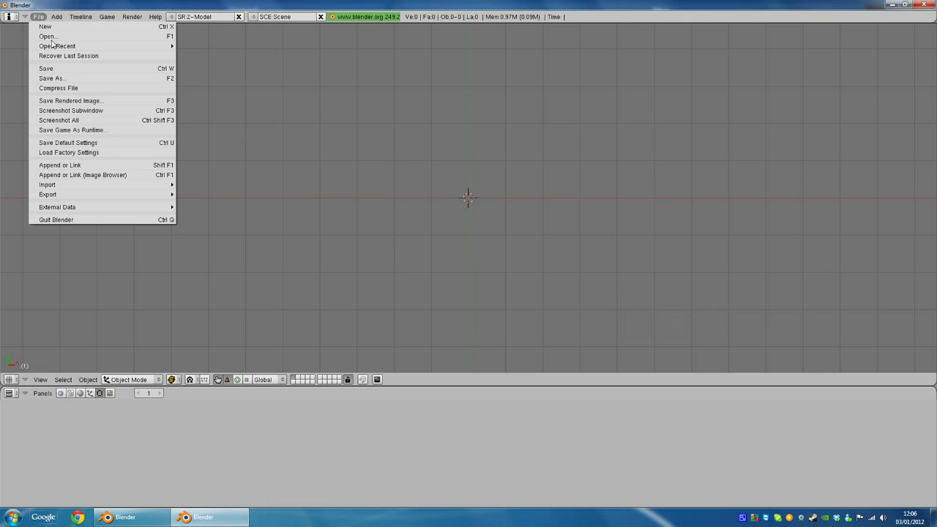
mouse_move(66, 185)
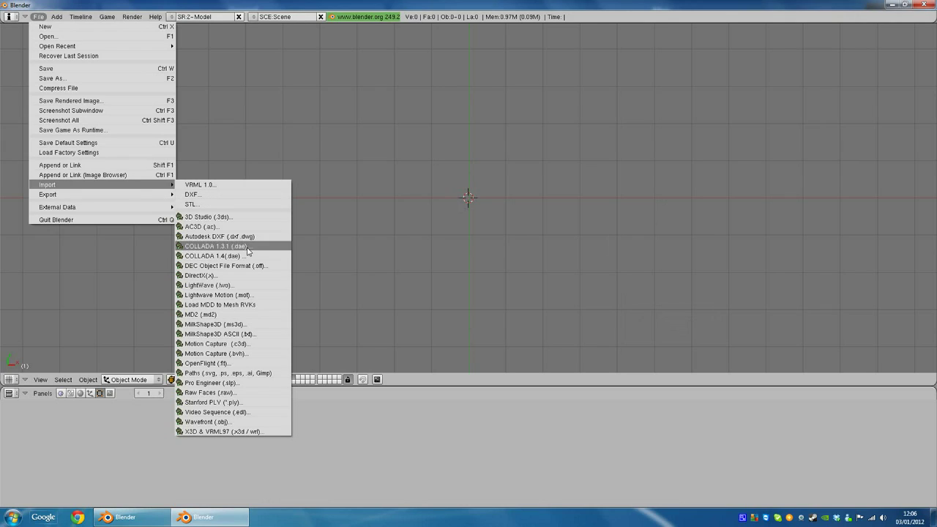
left_click(246, 257)
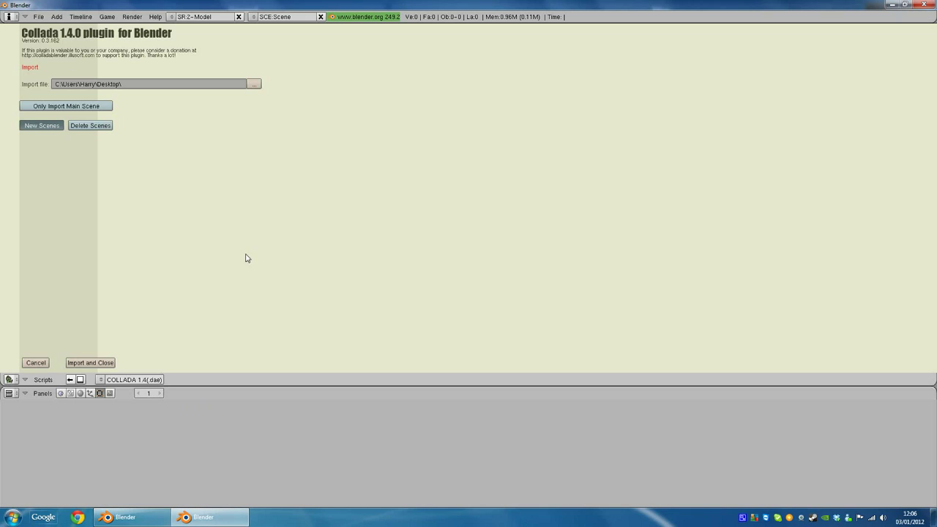
left_click(257, 86)
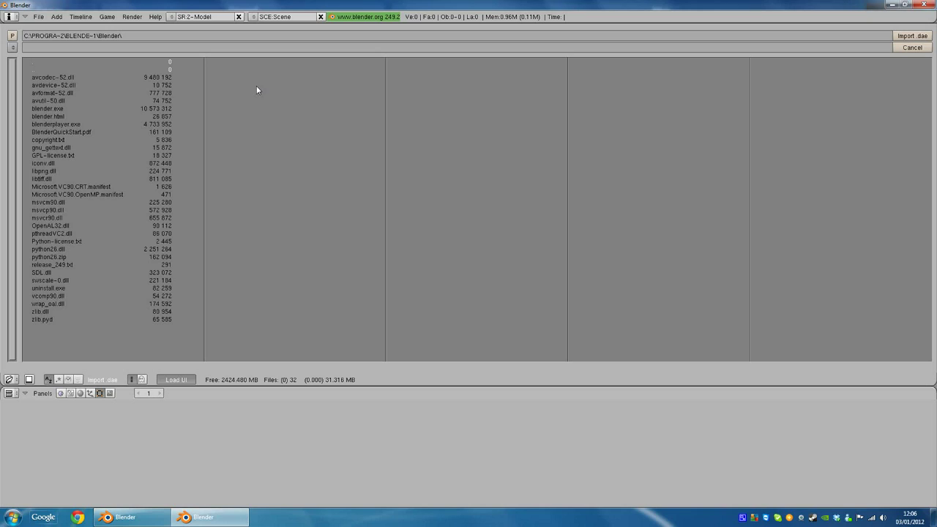
left_click(13, 47)
left_click(59, 108)
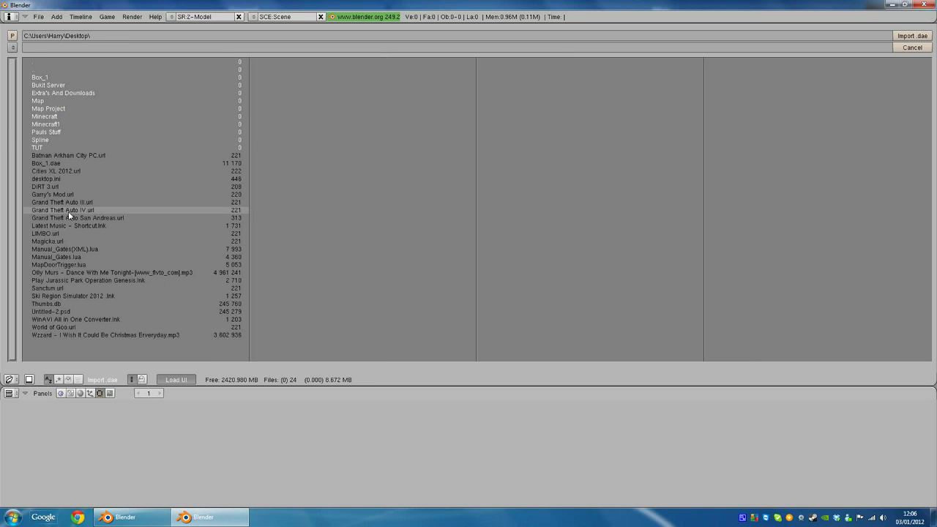
left_click(73, 164)
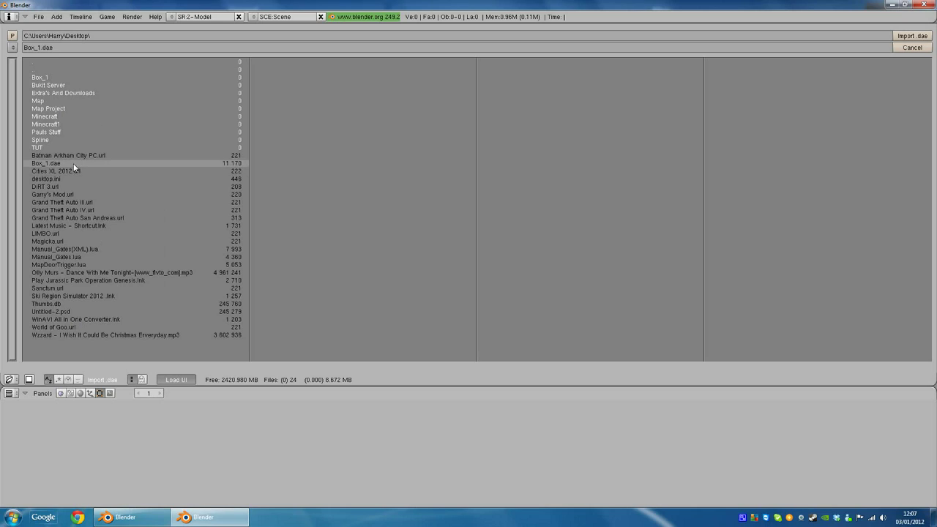
left_click(913, 36)
left_click(109, 364)
Examine the imported box from several sides, selecting one of its parts to see how the model is divided
scroll(453, 212, "down", 20)
scroll(480, 248, "up", 8)
middle_click_drag(465, 196, 443, 114)
middle_click_drag(573, 156, 599, 117)
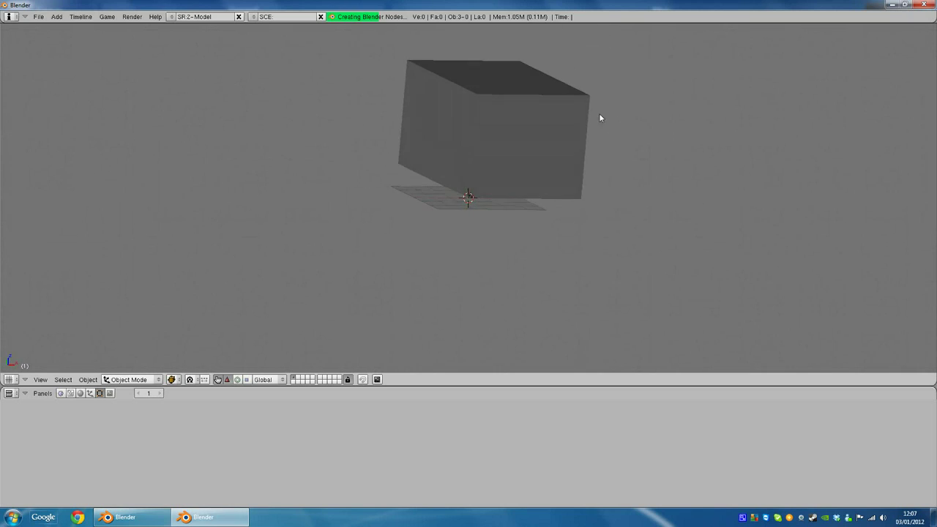
middle_click_drag(607, 189, 563, 177)
right_click(524, 144)
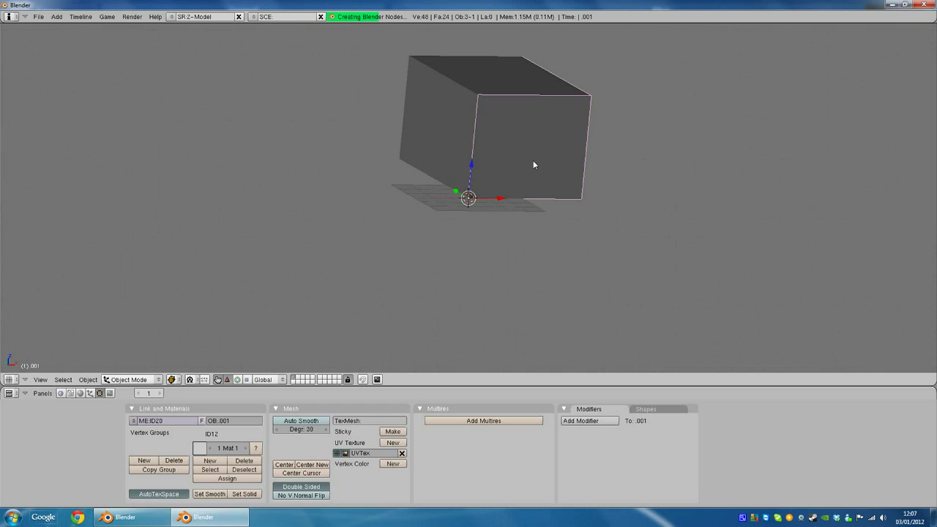
middle_click_drag(562, 166, 390, 204)
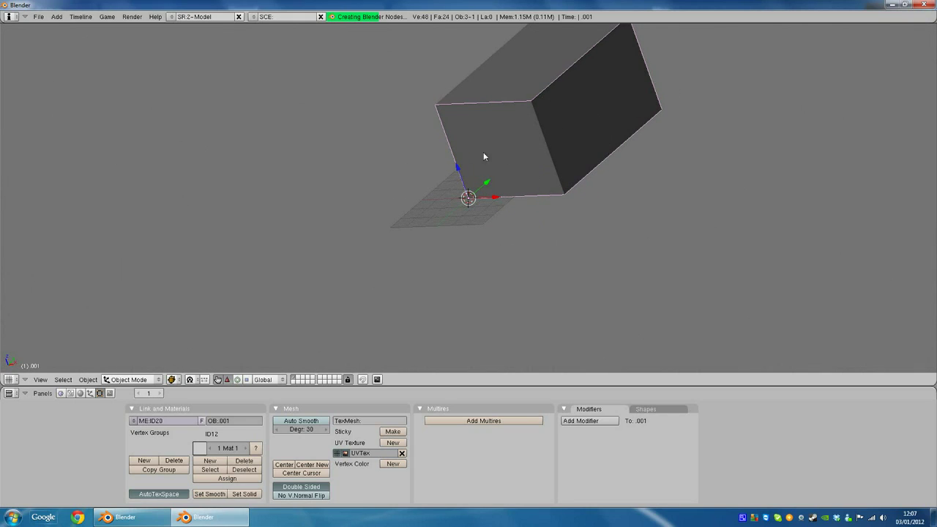
middle_click_drag(446, 179, 590, 186)
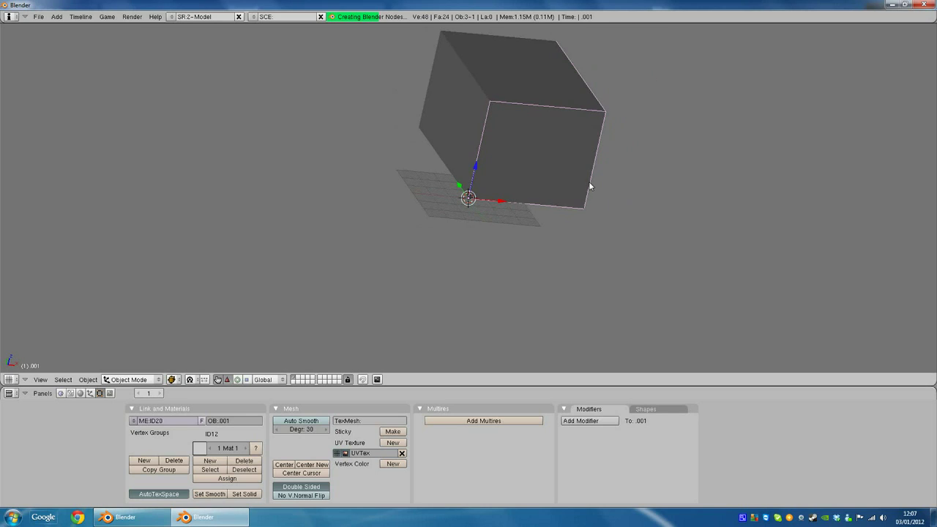
Select all parts of the imported box and join the selected meshes
key("a")
key("a")
middle_click_drag(575, 138, 494, 116)
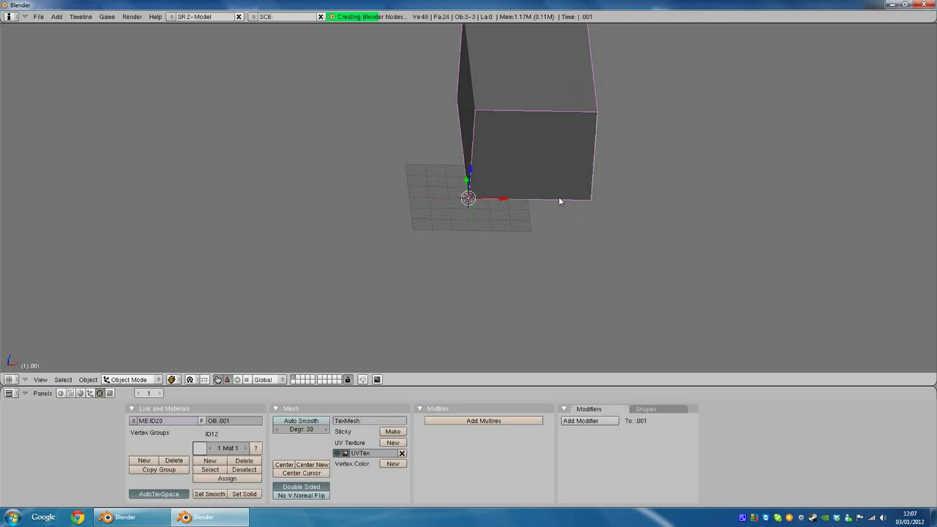
key("ctrl+j")
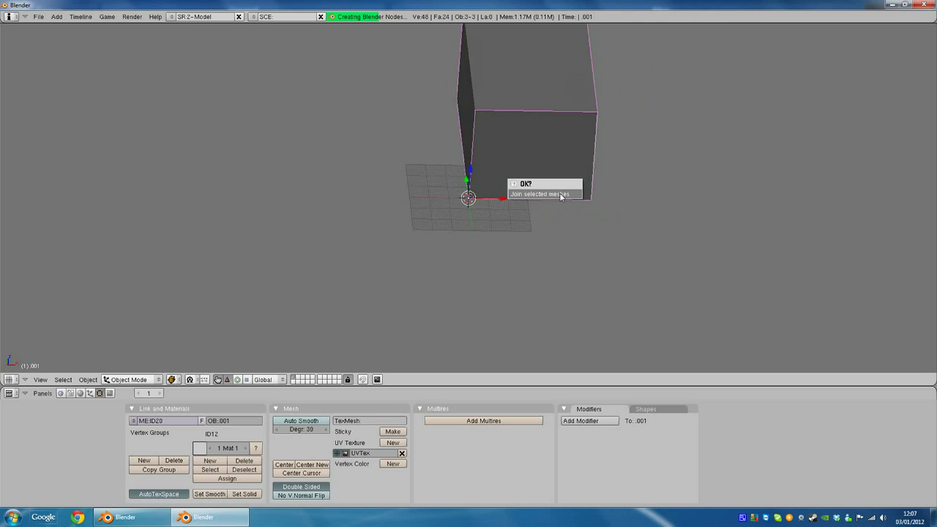
left_click(561, 195)
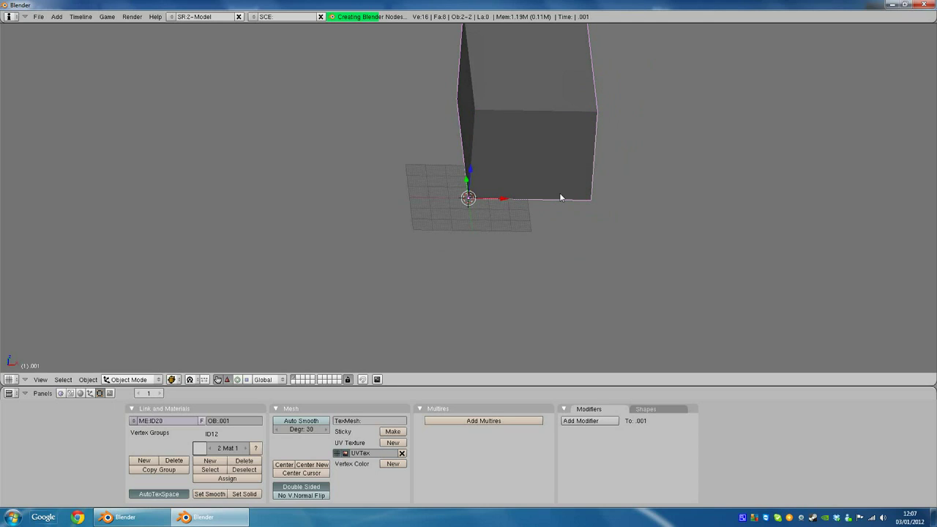
Export the joined box in GIANTS (.i3d) format to the Desktop, leaving the file name as only .i3d
middle_click_drag(559, 193, 496, 191)
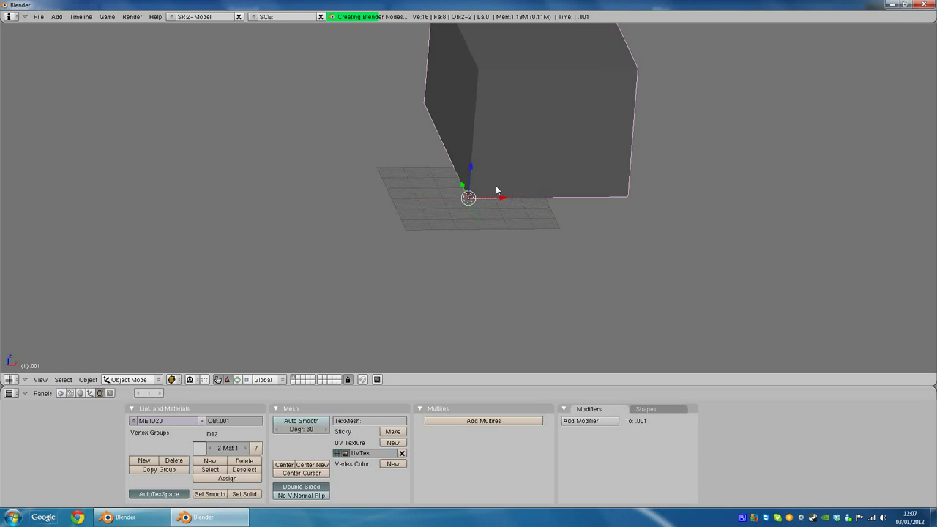
middle_click_drag(594, 154, 512, 237)
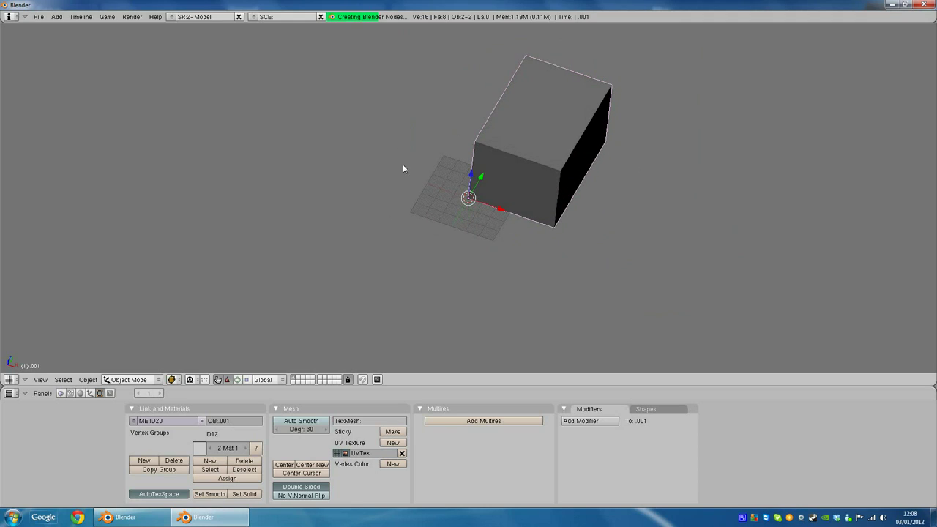
left_click(38, 16)
mouse_move(76, 195)
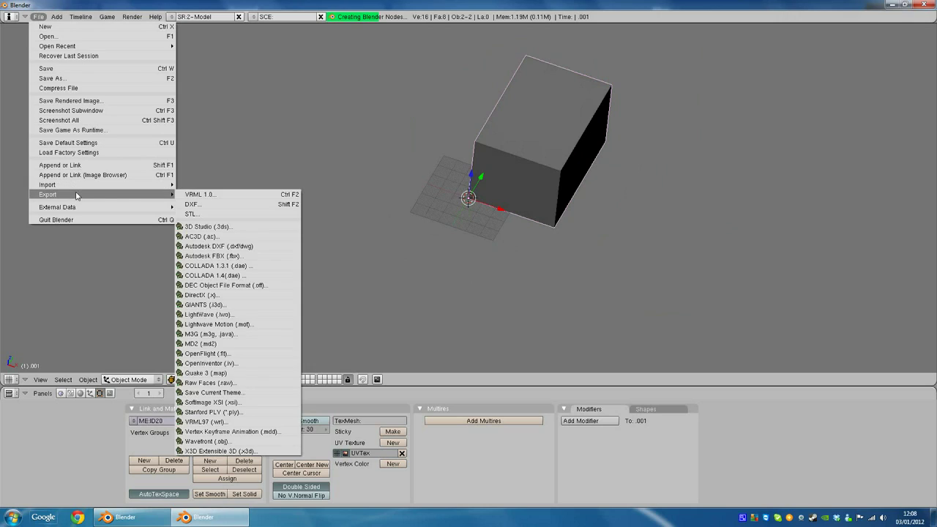
left_click(229, 308)
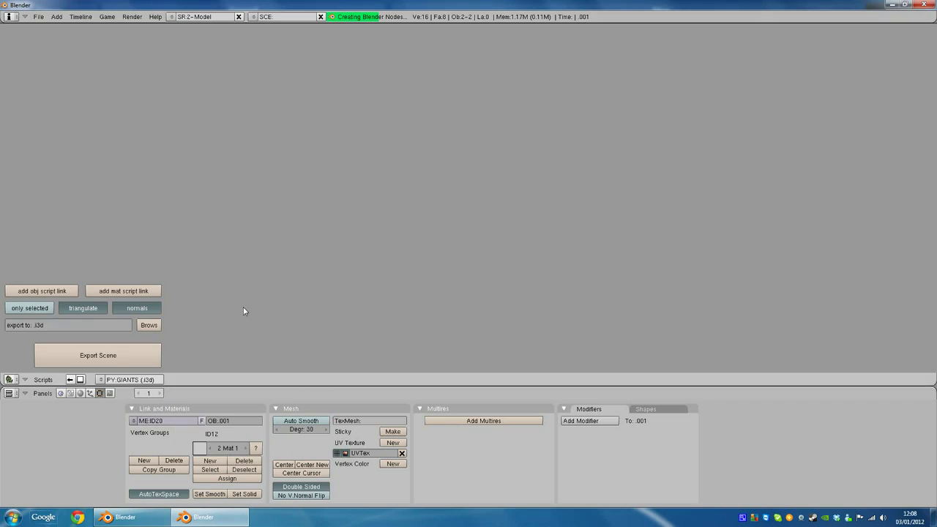
left_click(150, 327)
left_click(11, 47)
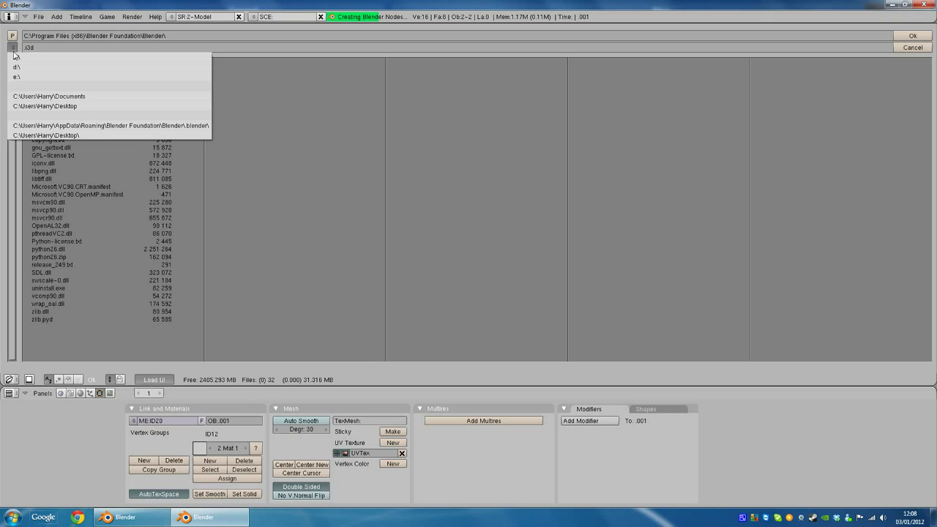
left_click(70, 106)
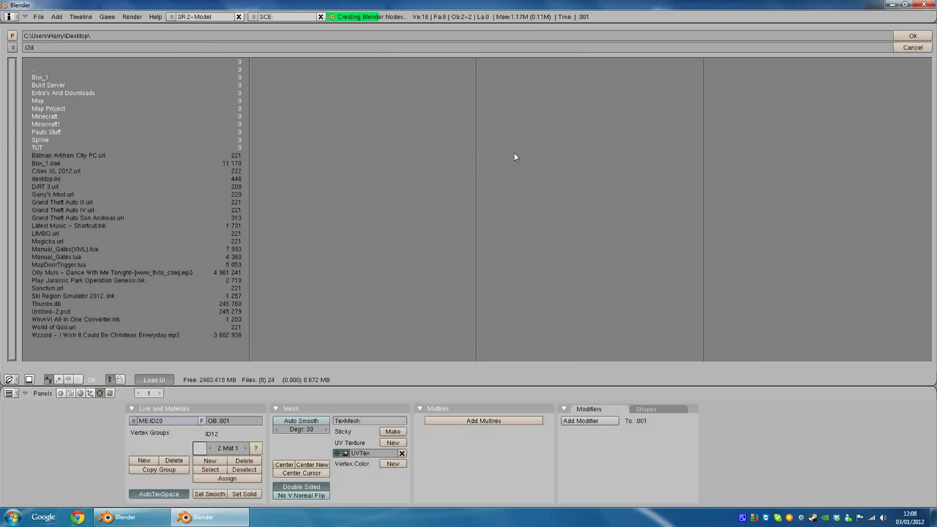
left_click(911, 35)
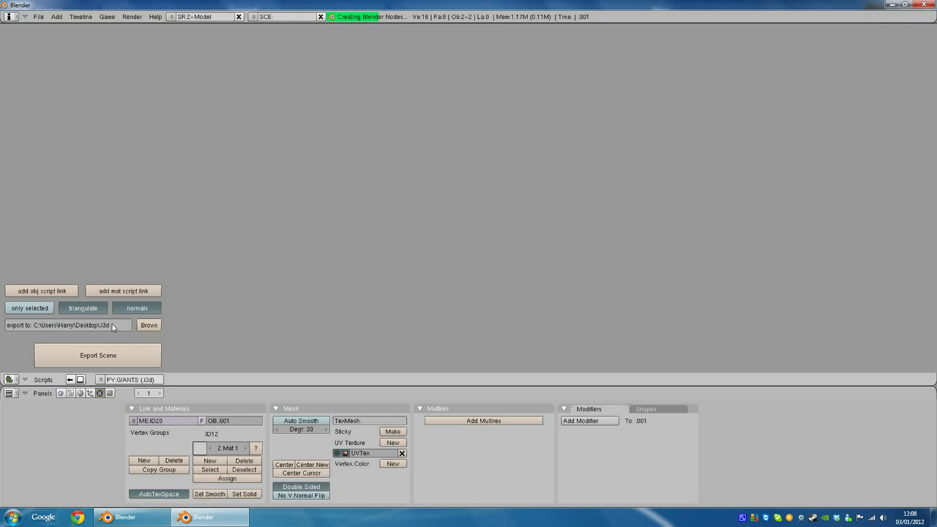
left_click(146, 357)
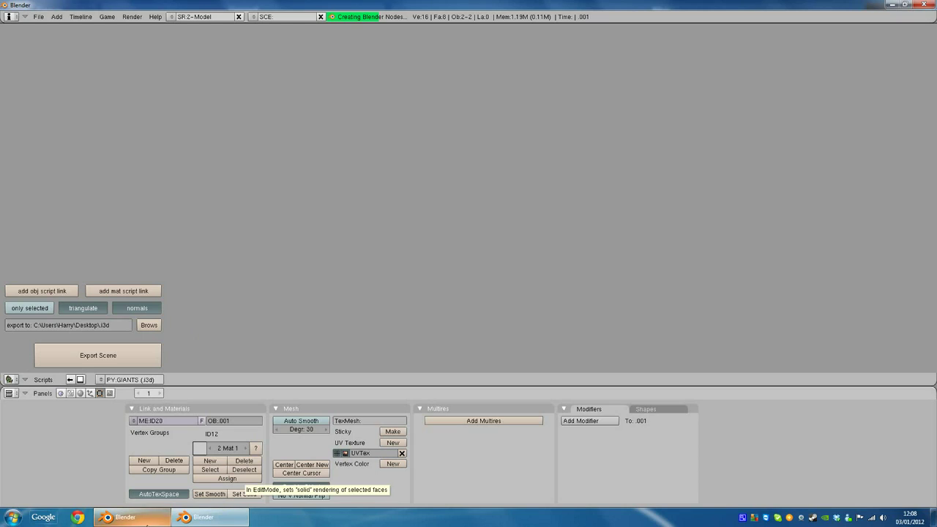
Check the export log in the Blender console, and place the exported .i3d file below Box_1.dae on the desktop
left_click(158, 512)
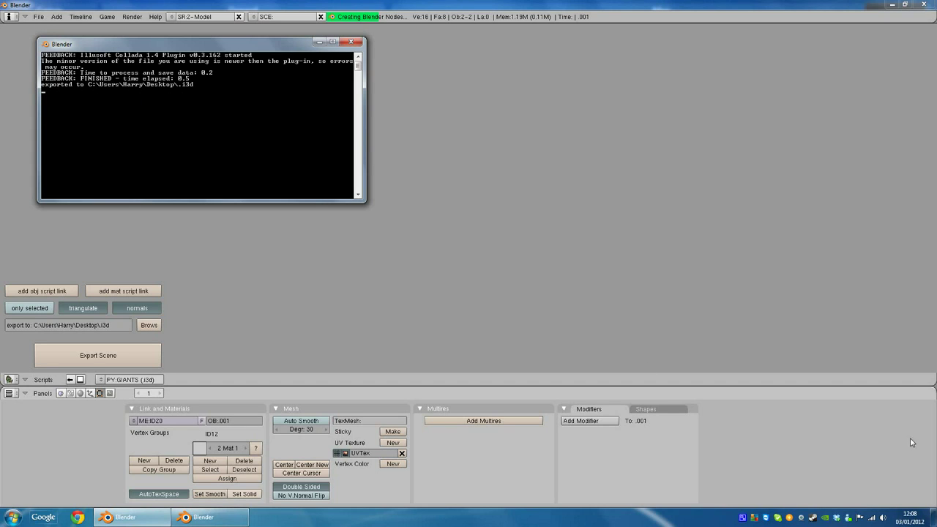
left_click(932, 518)
left_click_drag(144, 156, 464, 313)
Return to the Blender window and close the program
left_click(221, 524)
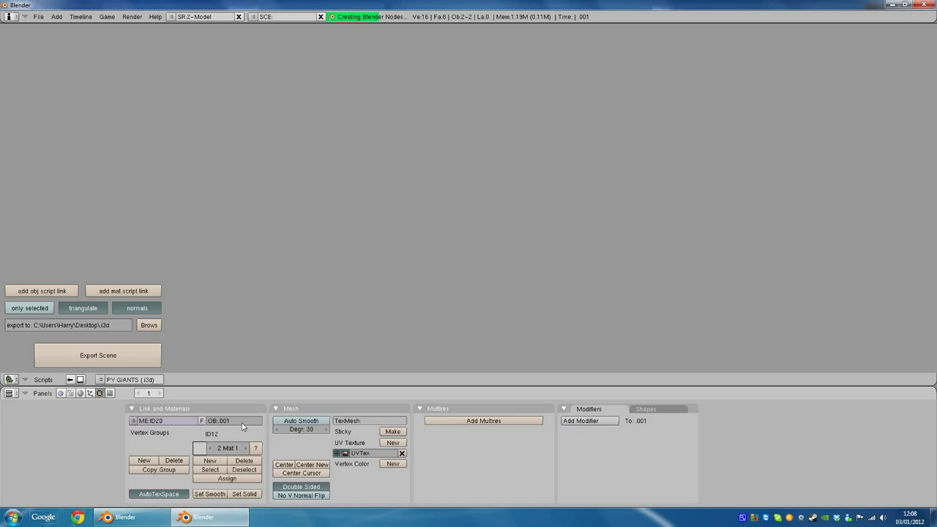
left_click(923, 4)
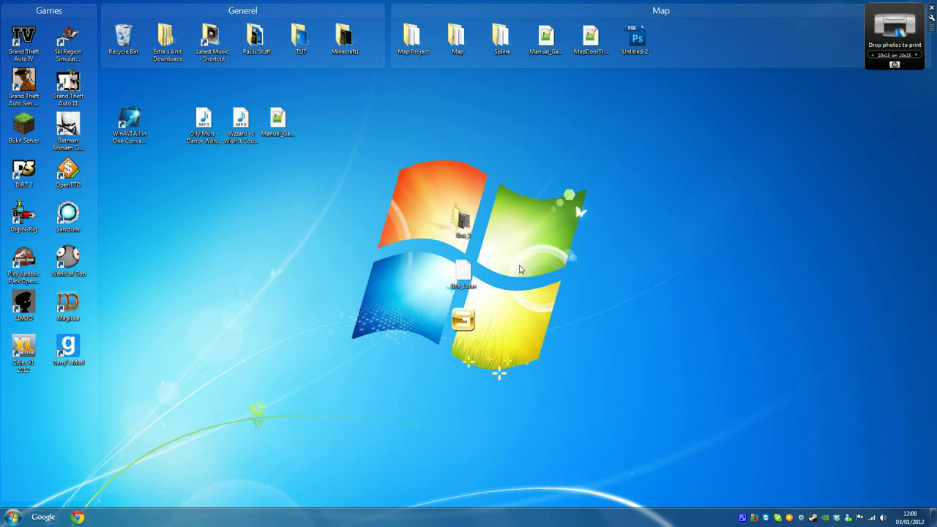
left_click_drag(514, 397, 428, 190)
left_click(540, 316)
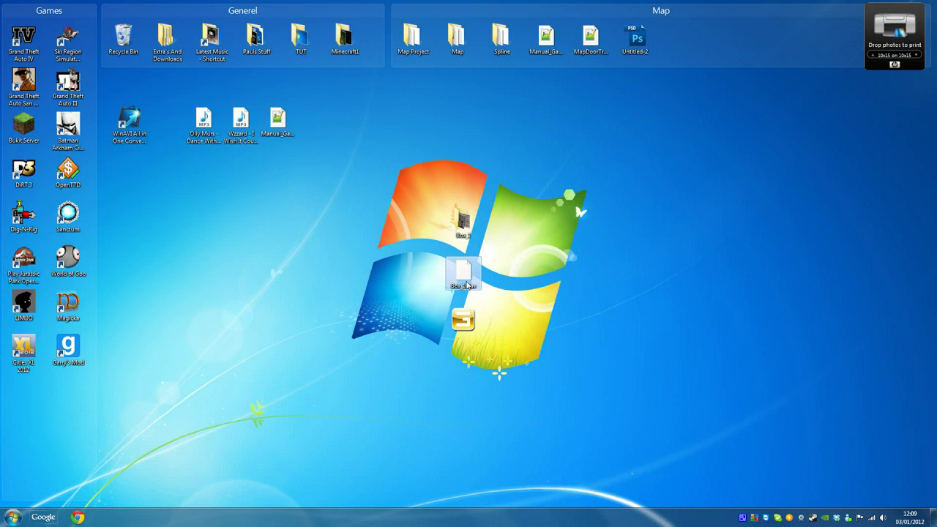
Move Box_1.dae away from the other exports and put the .i3d file into the Box_1 folder
left_click(458, 278)
left_click_drag(463, 278, 130, 175)
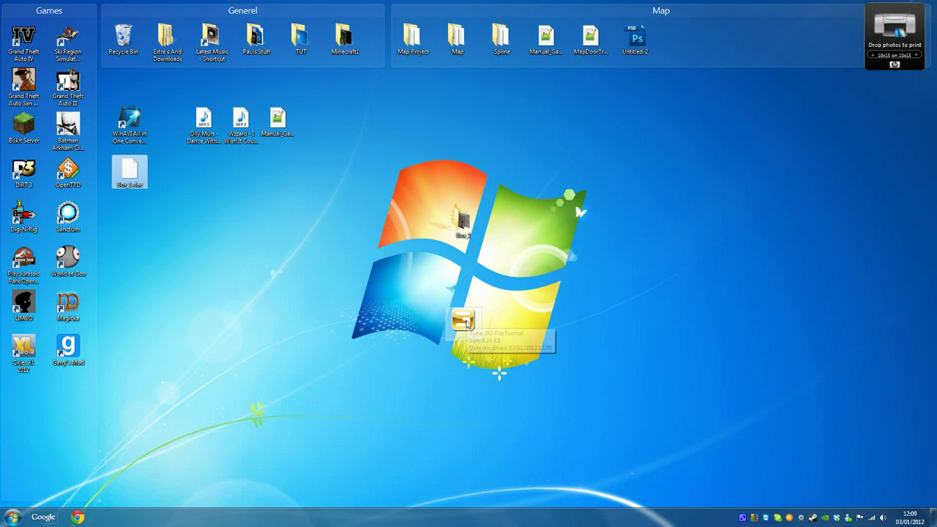
left_click(464, 323)
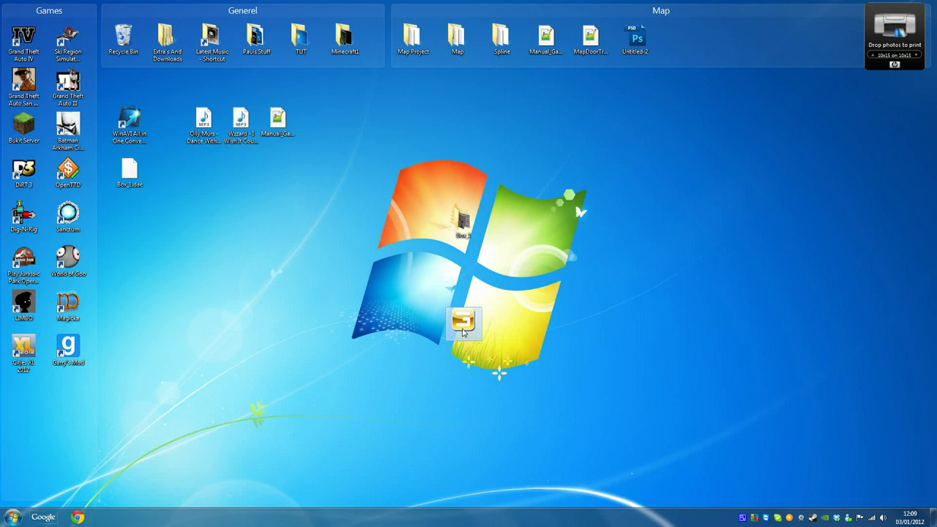
left_click_drag(463, 331, 466, 236)
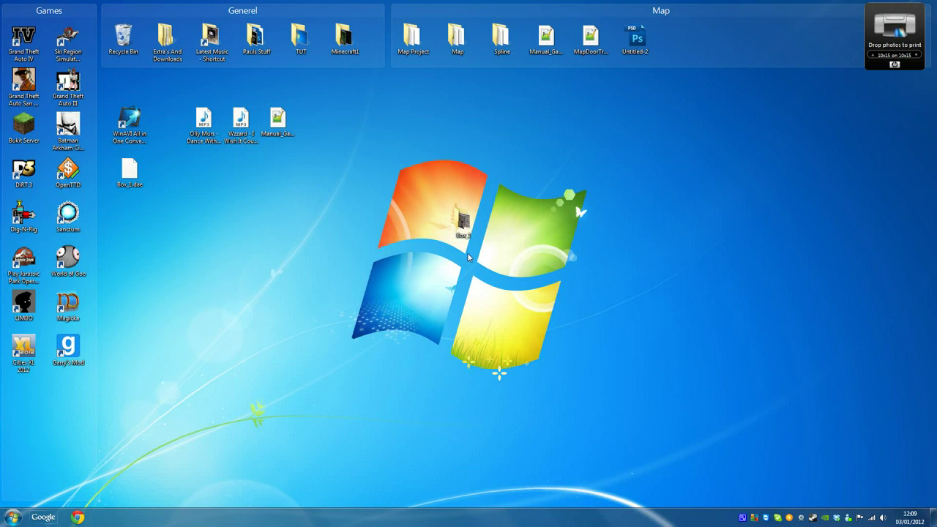
Open the Box_1 folder and rename the unnamed .i3d file as Box_1
double_click(464, 223)
left_click(470, 212)
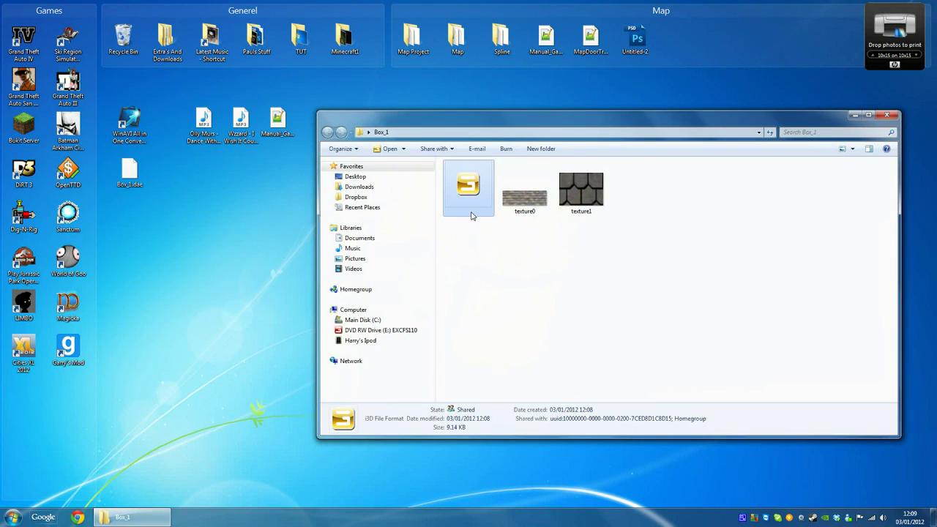
left_click(470, 213)
type("B")
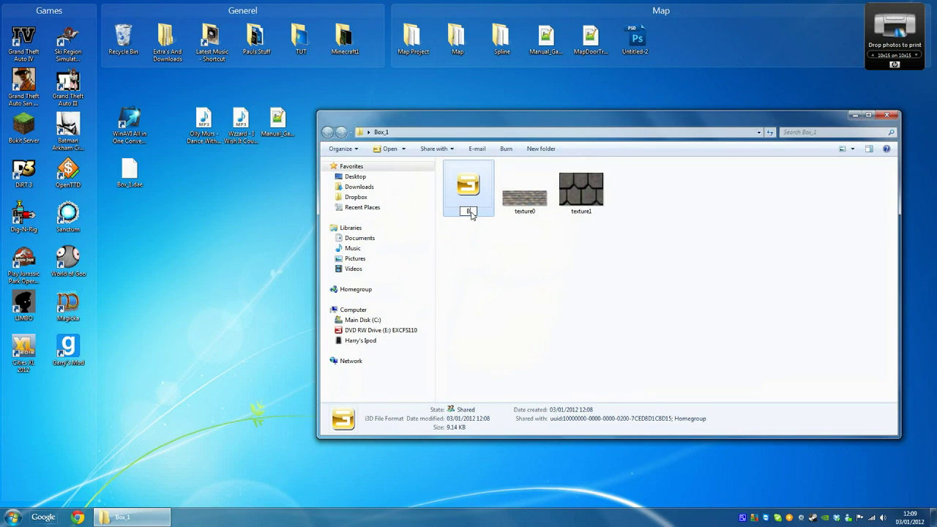
type("ox_1")
left_click(514, 243)
left_click_drag(649, 315, 514, 217)
left_click(587, 281)
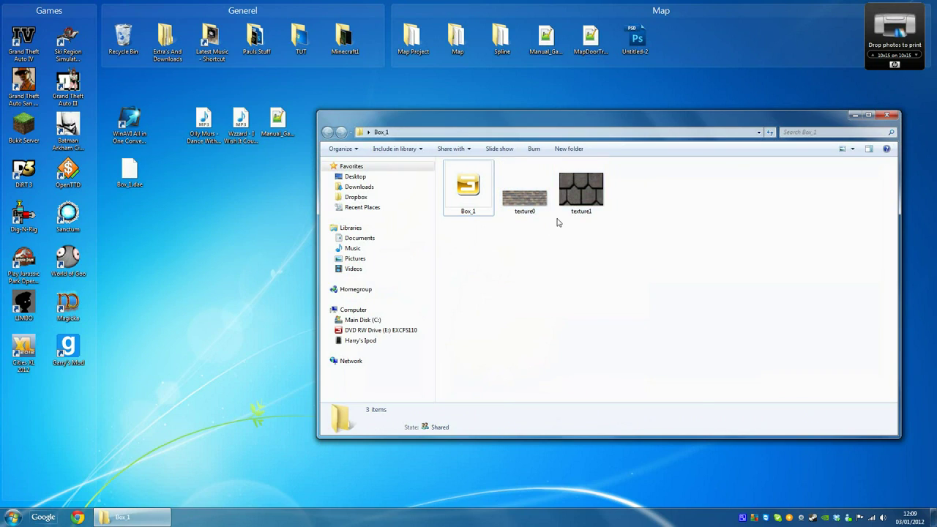
Open Box_1.i3d in Notepad++ in a maximized window and locate the Files section listing the textures
right_click(471, 189)
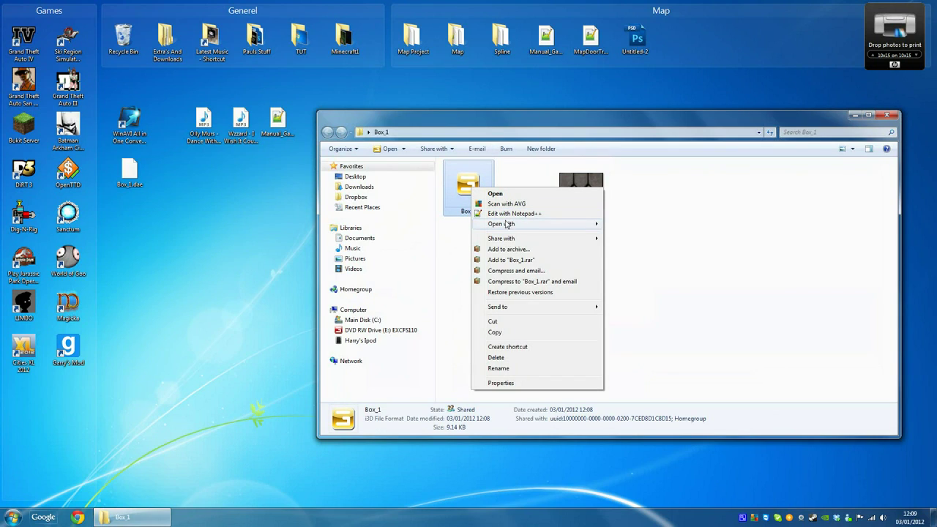
mouse_move(562, 225)
left_click(540, 213)
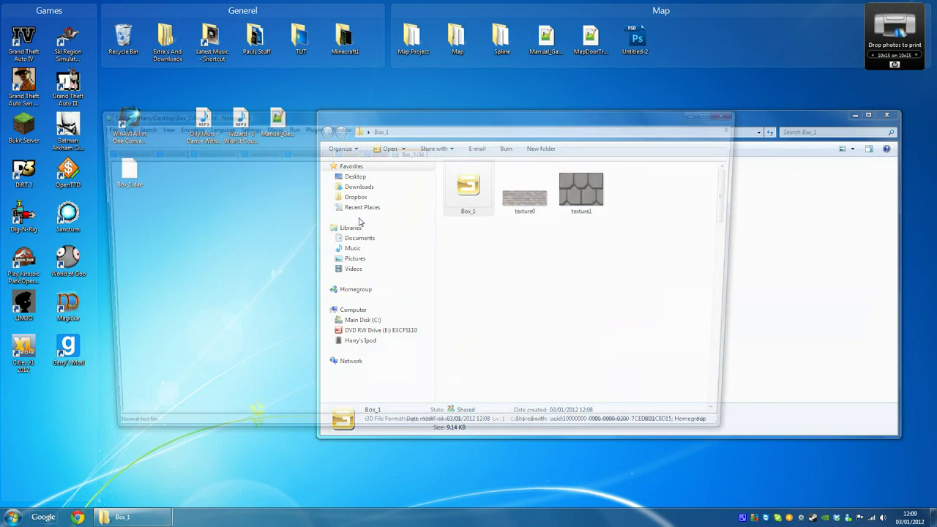
double_click(418, 116)
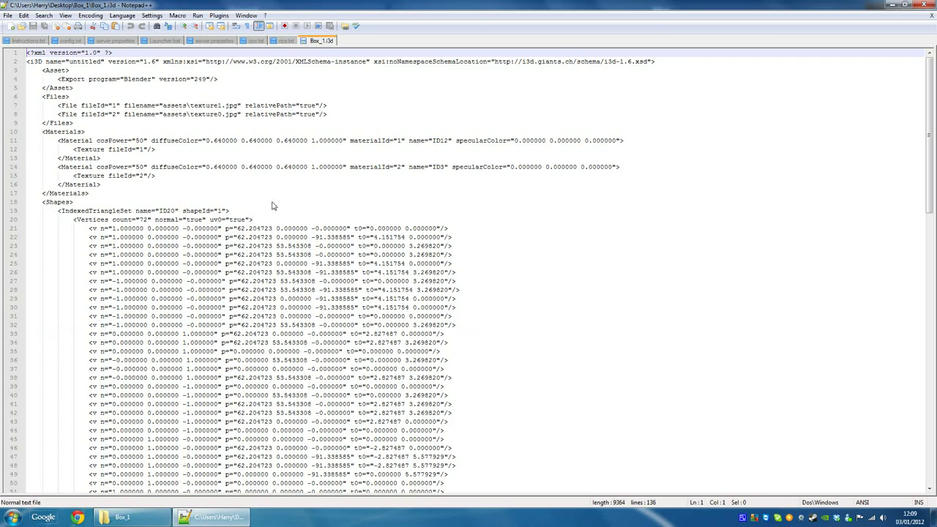
left_click_drag(42, 96, 107, 124)
left_click(86, 125)
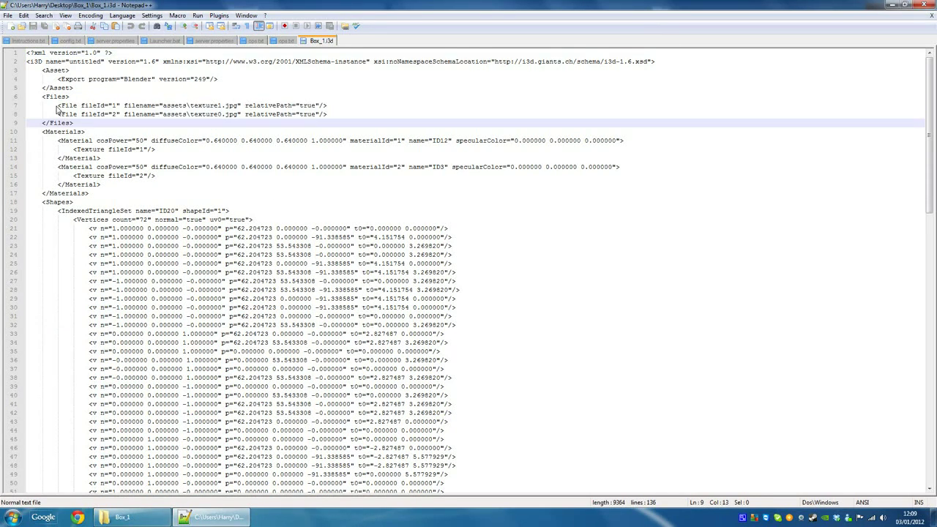
Compare the texture images in the Box_1 folder with the texture file names listed in the i3d code
left_click(121, 517)
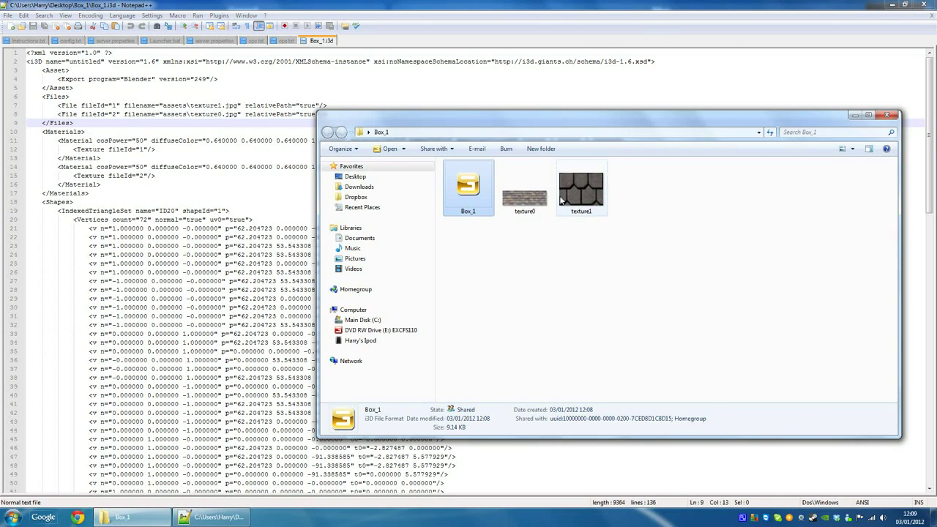
left_click(524, 192)
left_click(570, 201)
left_click(422, 45)
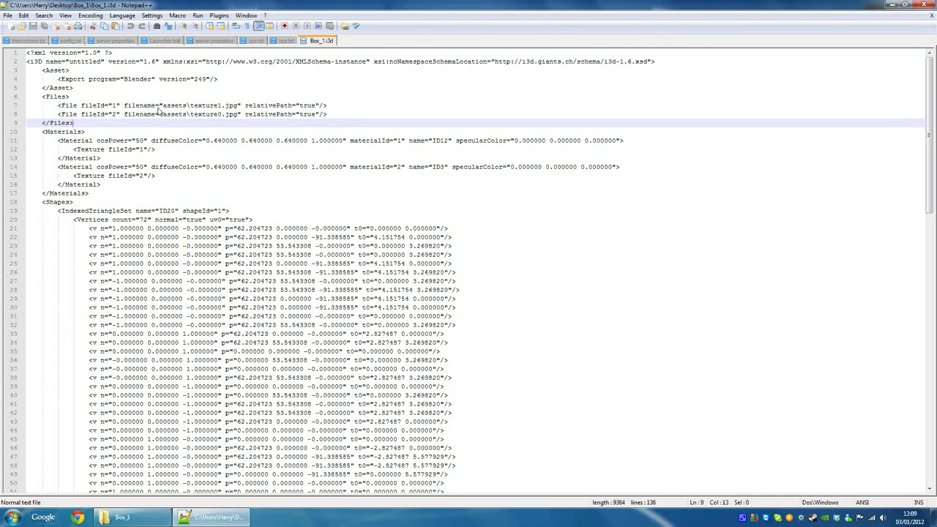
Remove the assets\ prefix from the texture1.jpg and texture0.jpg file paths in the Files section
left_click_drag(163, 107, 191, 108)
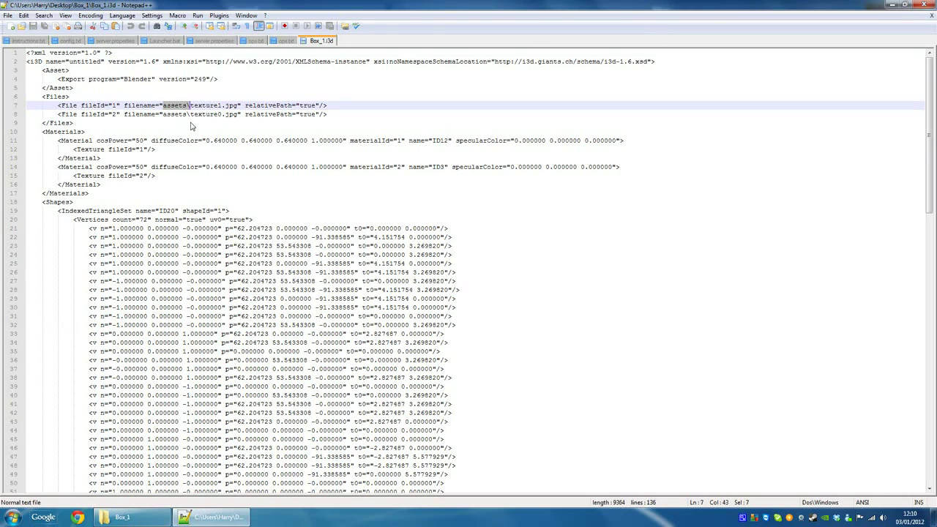
key("Delete")
left_click_drag(163, 114, 192, 115)
key("Delete")
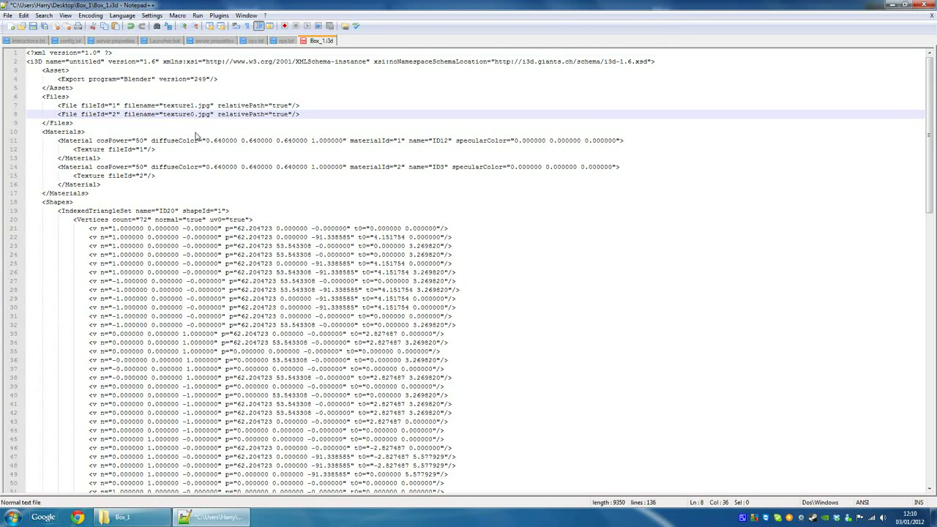
Try to replace all occurrences of assets\ with nothing throughout Box_1.i3d
key("ctrl+f")
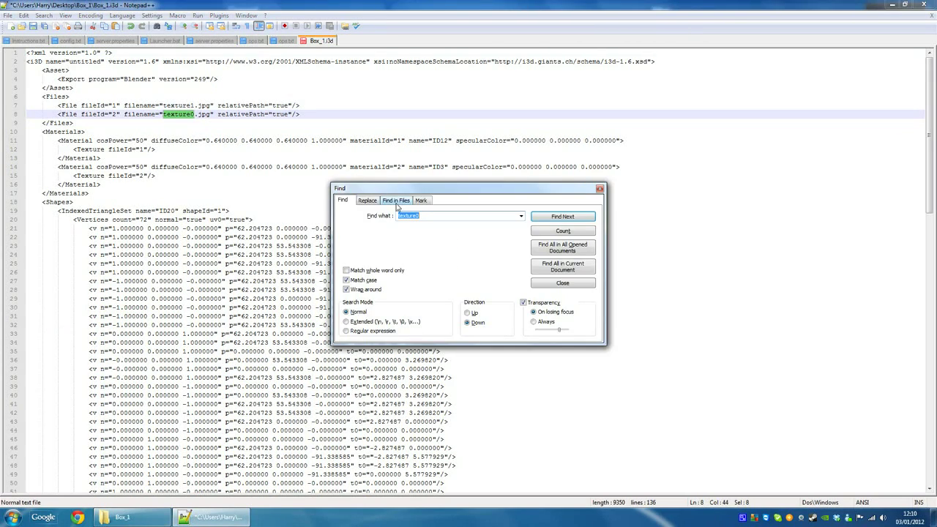
left_click(369, 201)
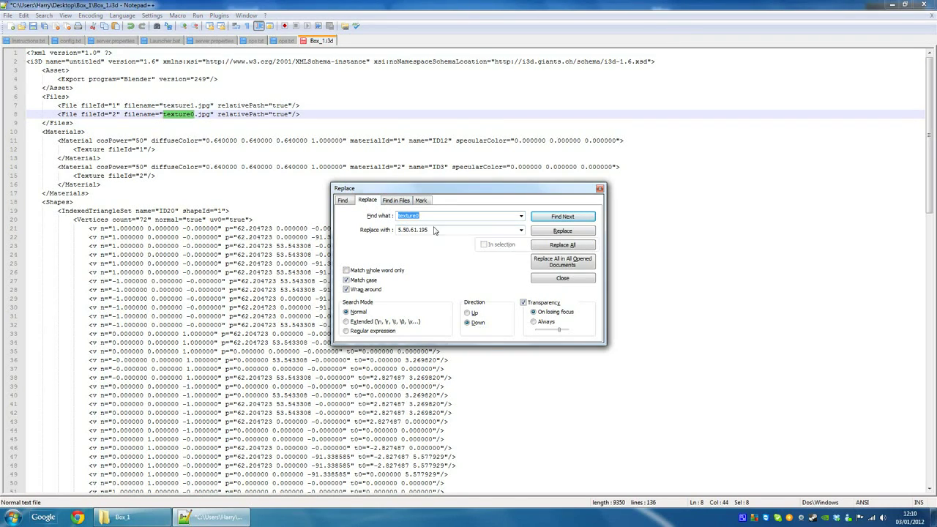
double_click(446, 219)
type("as")
double_click(439, 229)
key("BackSpace")
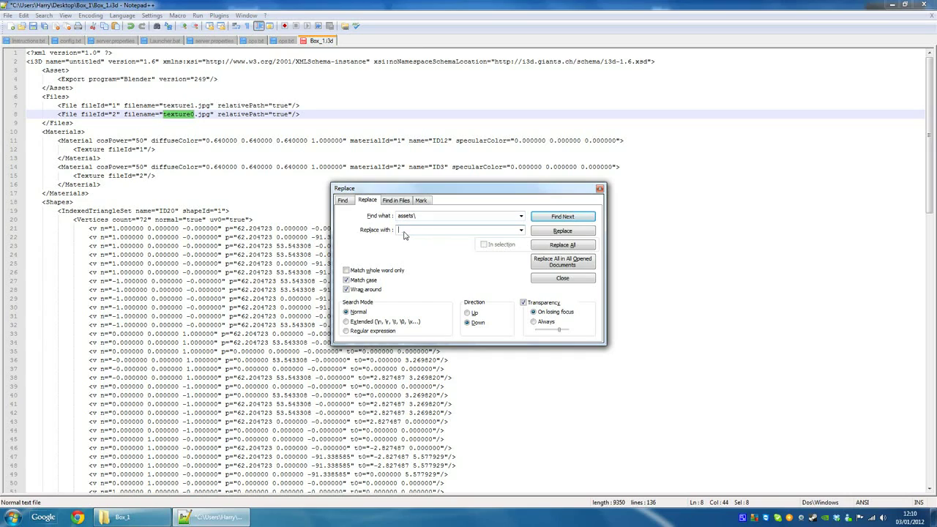
left_click(543, 246)
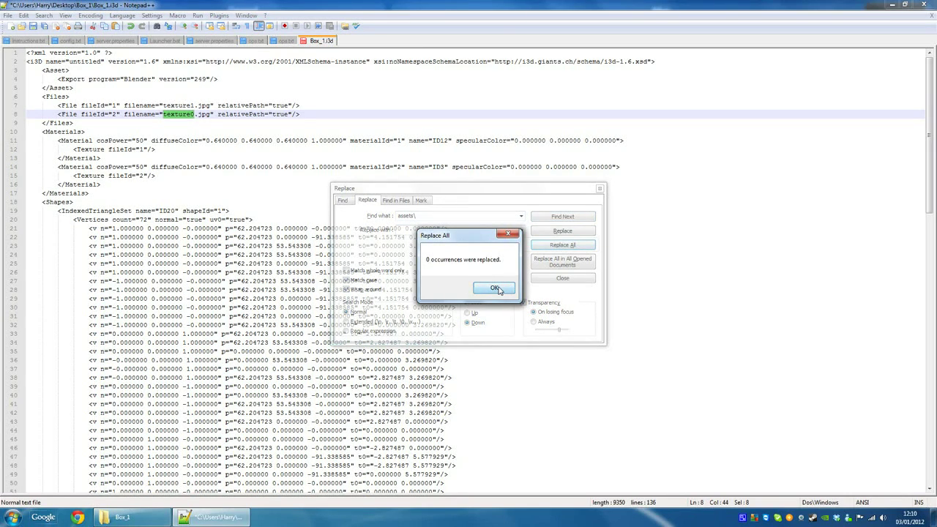
left_click(495, 289)
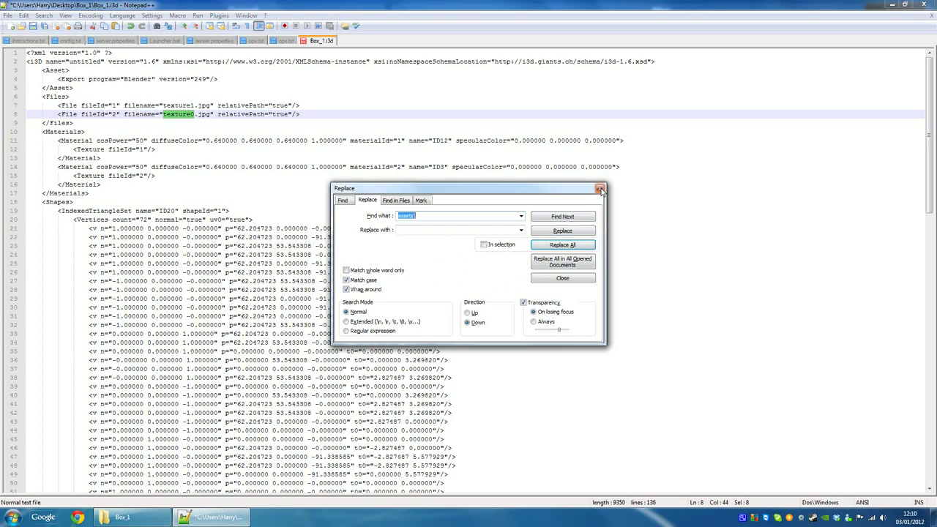
left_click(600, 189)
Save the edited Box_1.i3d and close Notepad++
left_click(237, 106)
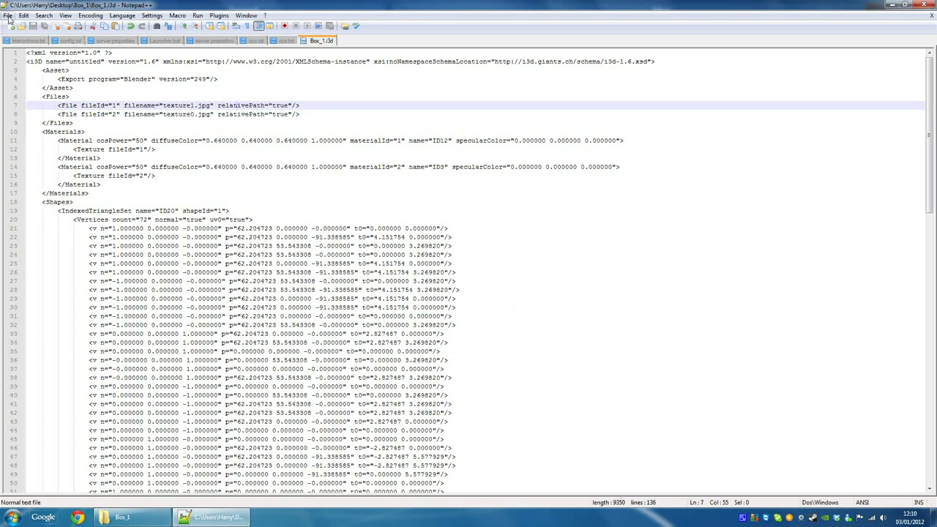
left_click(7, 16)
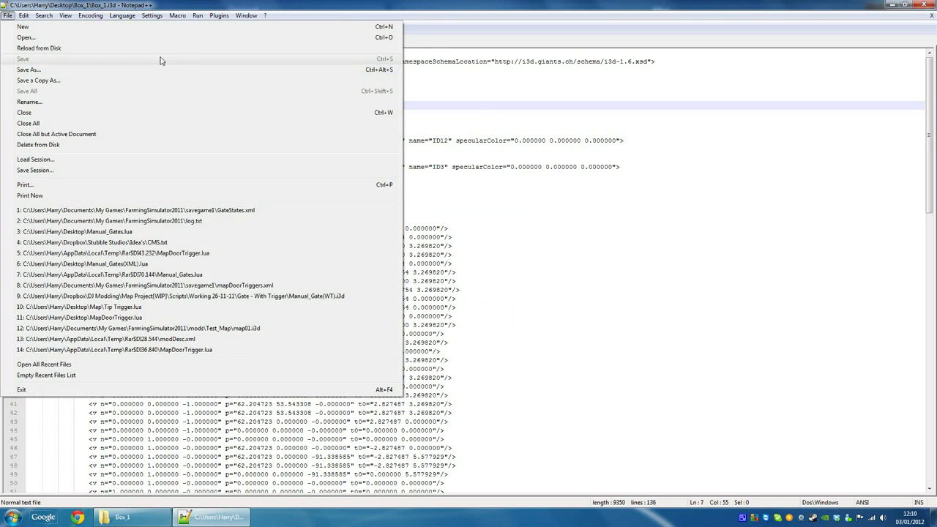
left_click(547, 98)
left_click(923, 5)
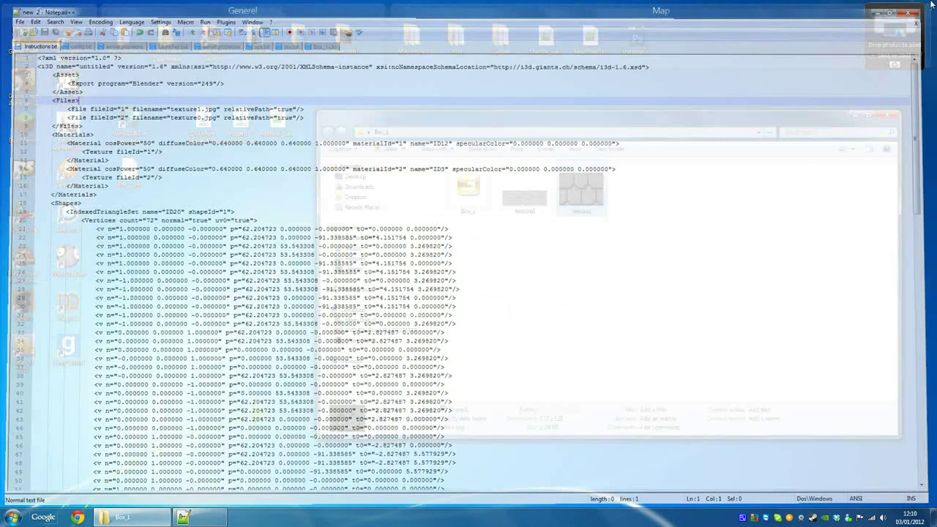
Open Box_1.i3d from the folder in GIANTS Editor and expand the .002 group in the scene hierarchy
left_click(475, 209)
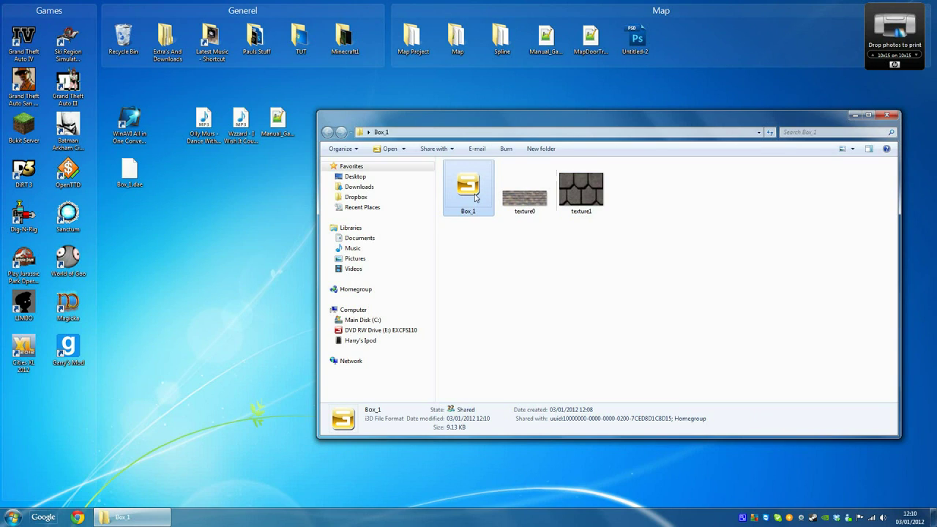
key("Return")
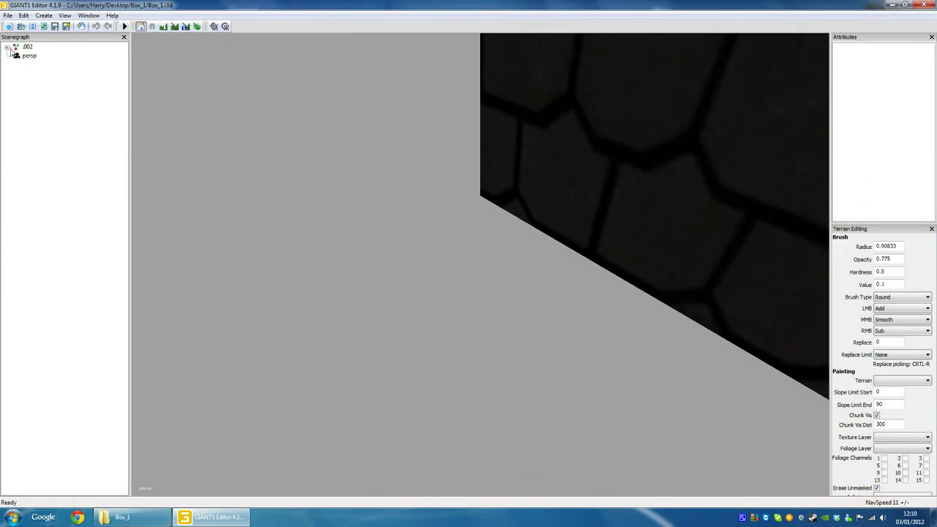
left_click(7, 48)
Examine the imported box from several angles and distances to check the textures on its sides
left_click_drag(506, 255, 623, 175, "alt")
right_click_drag(624, 175, 190, 330, "alt")
left_click_drag(406, 170, 799, 524, "alt")
left_click_drag(498, 234, 761, 329, "alt")
middle_click_drag(761, 329, 588, 319, "alt")
right_click_drag(588, 320, 315, 334, "alt")
left_click_drag(315, 335, 616, 300, "alt")
right_click_drag(616, 301, 610, 265, "alt")
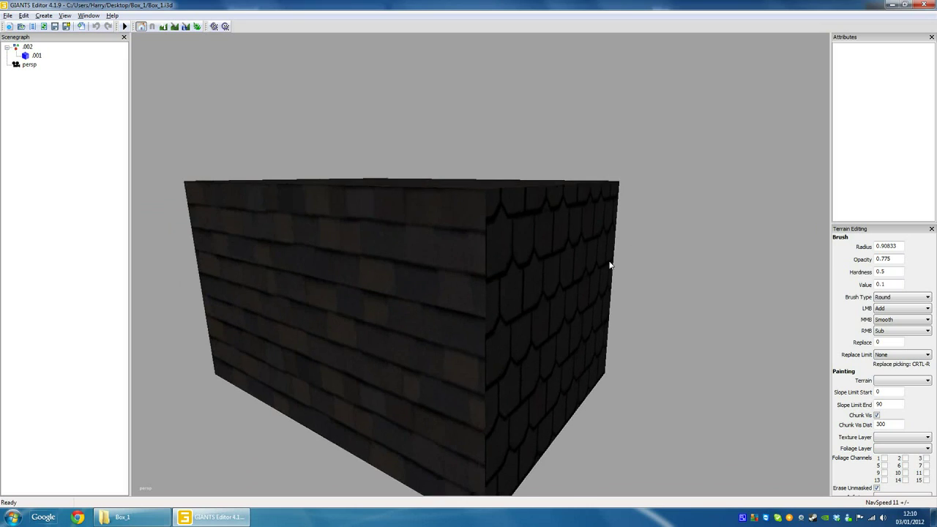
left_click_drag(611, 266, 574, 262, "alt")
right_click_drag(574, 261, 343, 305, "alt")
left_click_drag(343, 305, 324, 306, "alt")
right_click_drag(323, 306, 432, 289, "alt")
left_click_drag(432, 289, 413, 277, "alt")
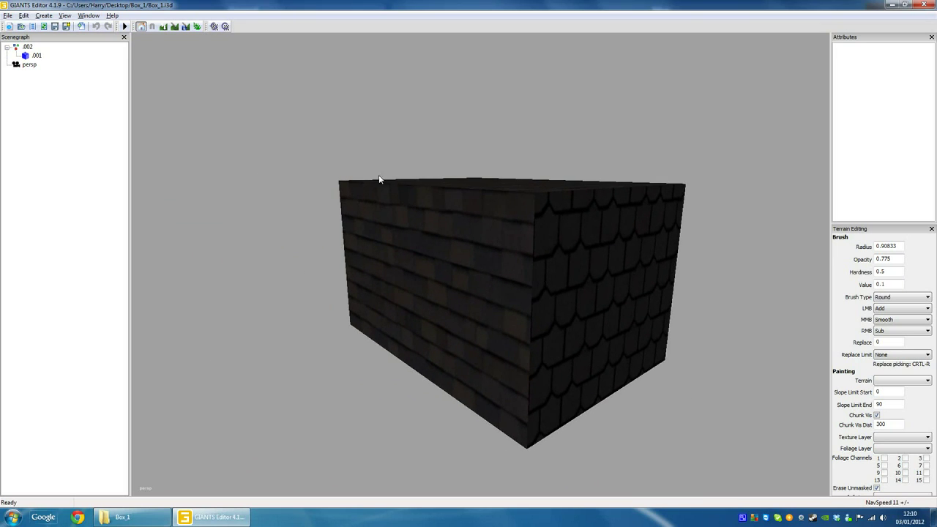
right_click_drag(590, 267, 307, 337, "alt")
right_click_drag(783, 114, 113, 382, "alt")
mouse_move(333, 328)
right_mouse_down("alt")
mouse_move(745, 127)
mouse_move(571, 234)
mouse_move(581, 205)
right_mouse_up("alt")
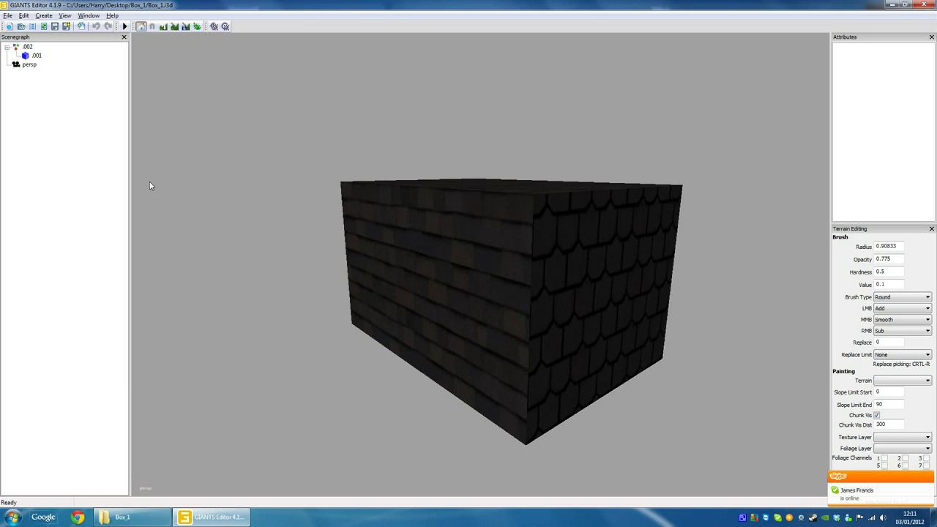
Cut the .001 shape out of the .002 group, paste it at the scene root, and delete the empty group
left_click(35, 55)
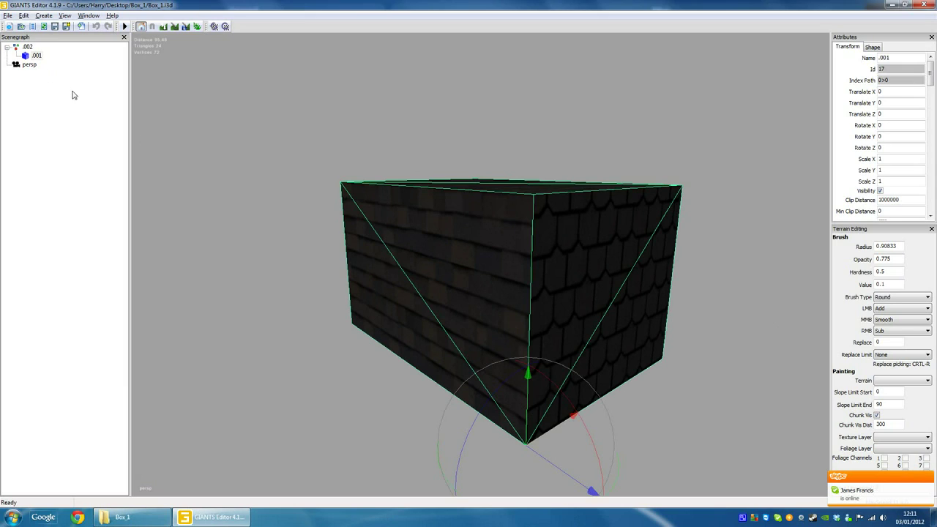
left_click(31, 59)
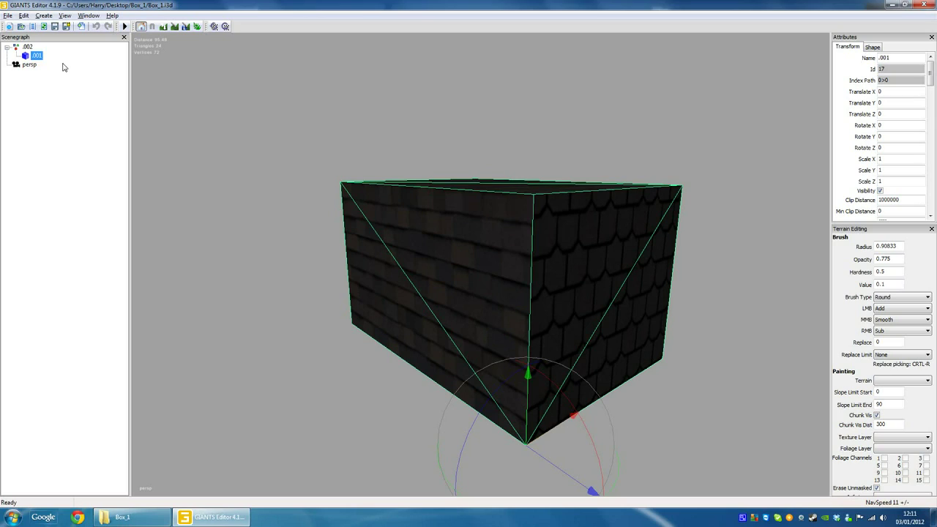
key("Delete")
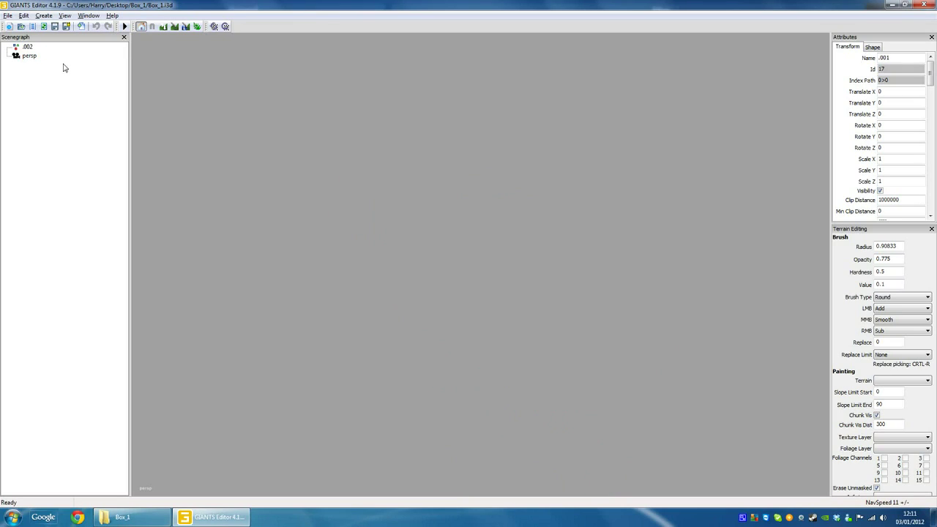
key("ctrl+v")
left_click(29, 47)
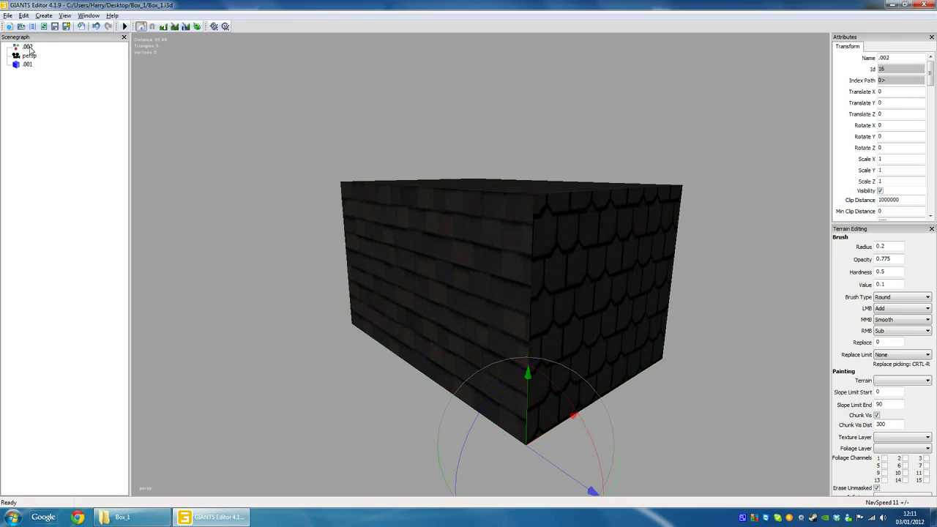
key("Delete")
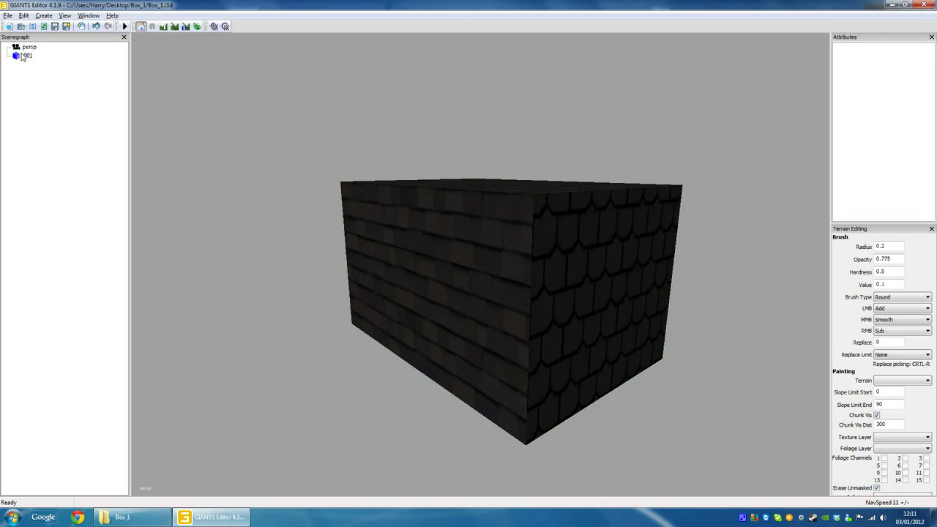
Make more room for the object attributes by hiding Terrain Editing, and rename the .001 shape as Box_1
left_click(23, 56)
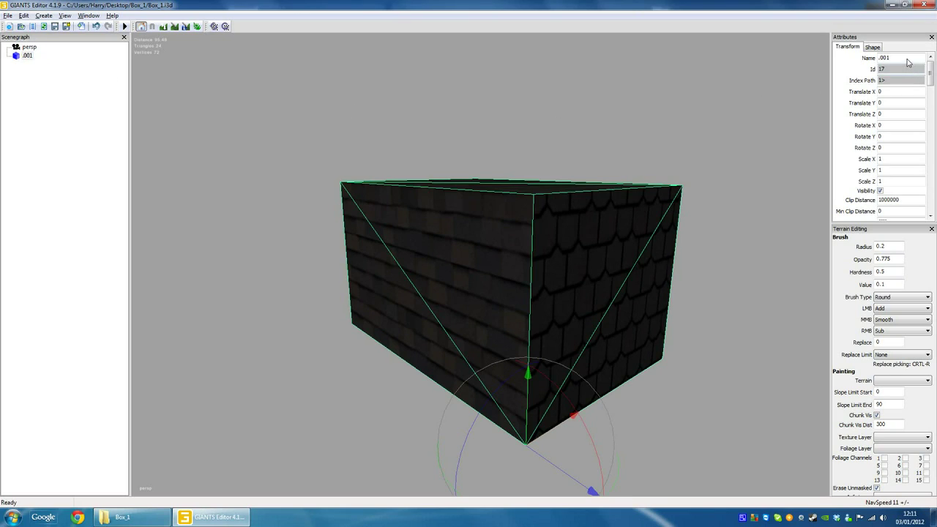
left_click_drag(830, 53, 761, 55)
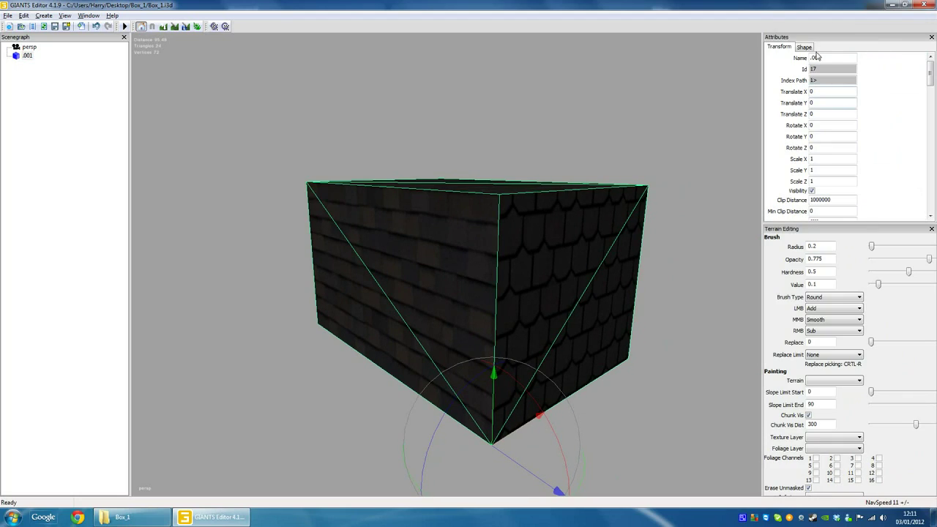
left_click(931, 229)
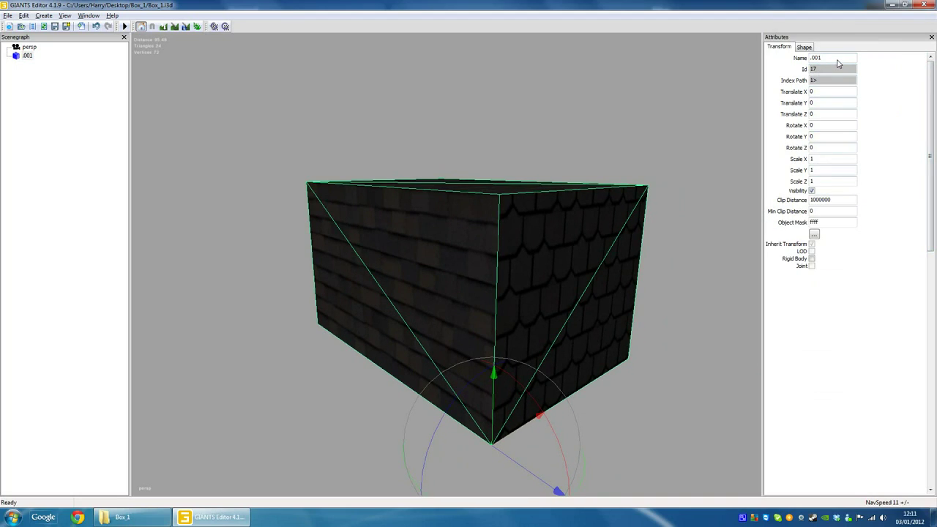
left_click_drag(839, 64, 807, 59)
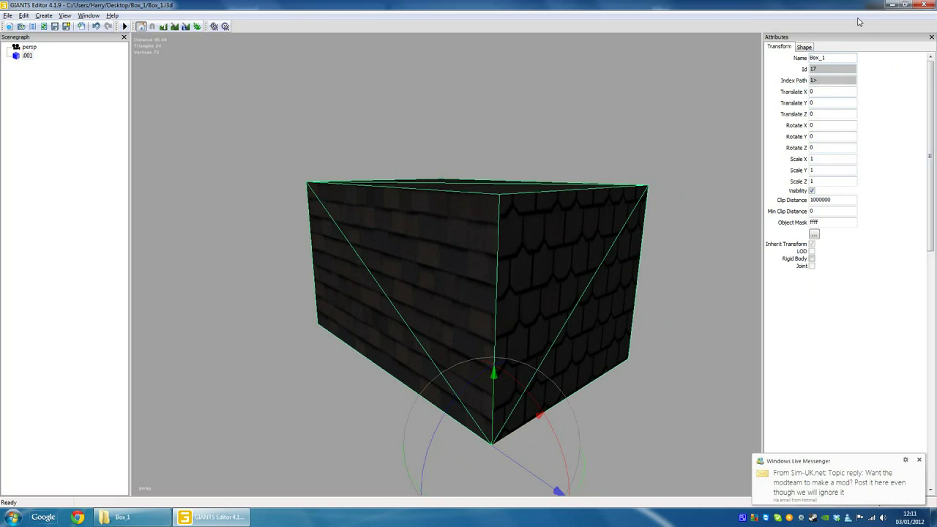
key("Return")
Set the scale of Box_1 to 2 on the X, Y and Z axes
double_click(811, 158)
type("2")
key("Tab")
type("2")
key("Tab")
type("2")
key("Tab")
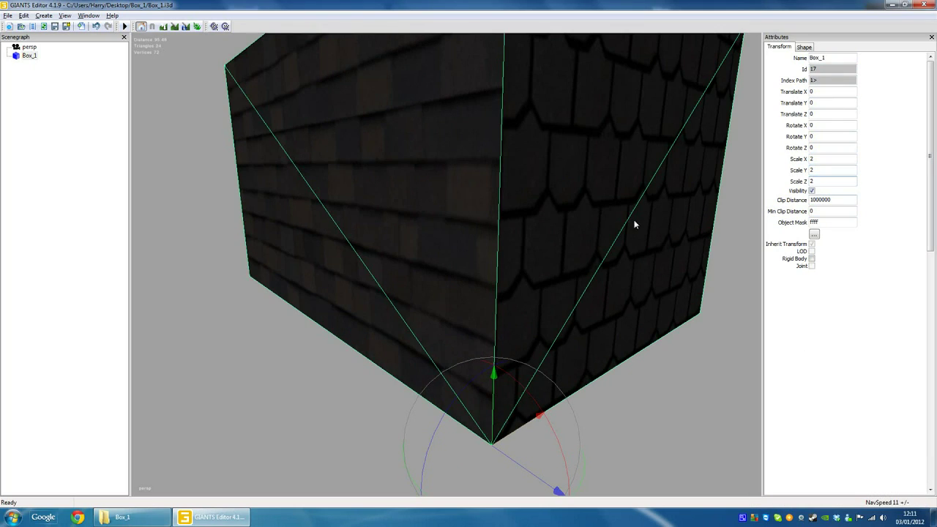
Enable Rigid Body for Box_1 and set its X, Y and Z scale to 1
left_click(812, 260)
left_click_drag(822, 181, 808, 161)
type("111")
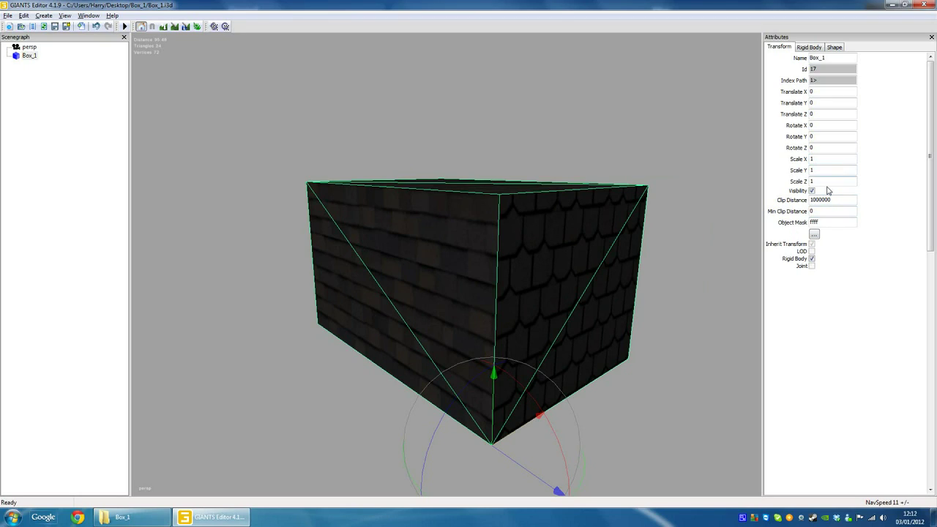
Disable Rigid Body for Box_1 and move it to about 12.3 on the Y axis and -18.8 on the Z axis
left_click(812, 259)
left_click(42, 95)
left_click(23, 58)
left_click_drag(431, 262, 448, 184, "alt")
left_click_drag(494, 223, 317, 176)
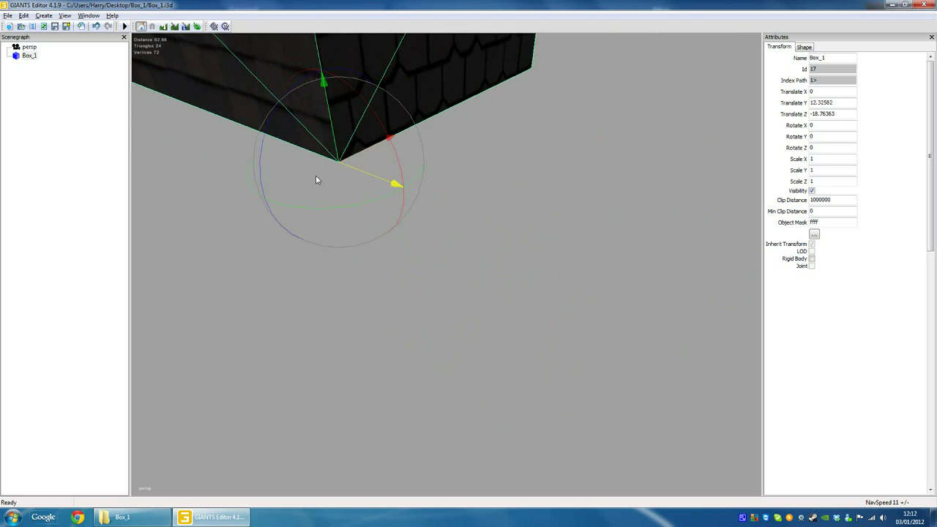
Deselect the box, save the Box_1 scene and close the editor
left_click(567, 232)
left_click_drag(369, 197, 432, 168, "alt")
right_click_drag(432, 168, 357, 187, "alt")
left_click_drag(425, 267, 351, 303, "alt")
right_click_drag(351, 302, 187, 322, "alt")
left_click(7, 16)
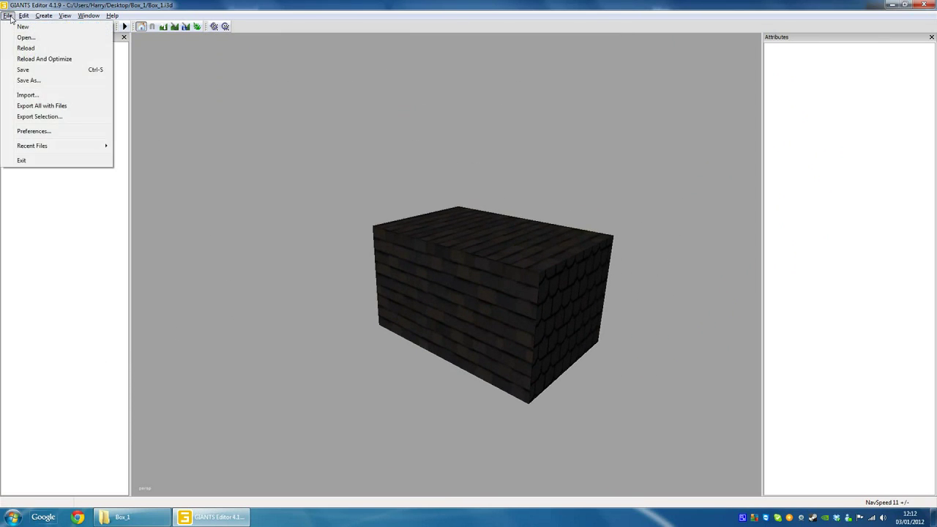
left_click(29, 69)
left_click(923, 4)
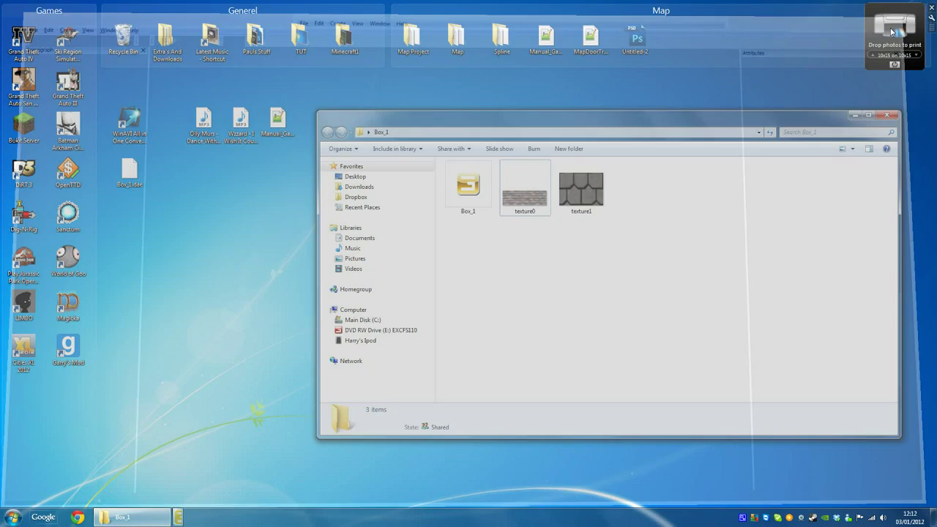
Delete the leftover Box_1.dae file from the desktop
left_click(128, 174)
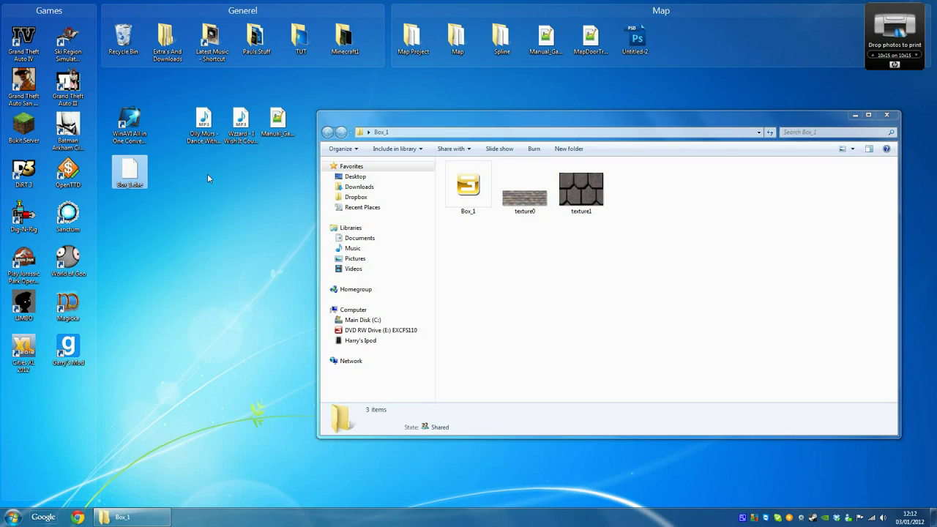
key("Delete")
key("Return")
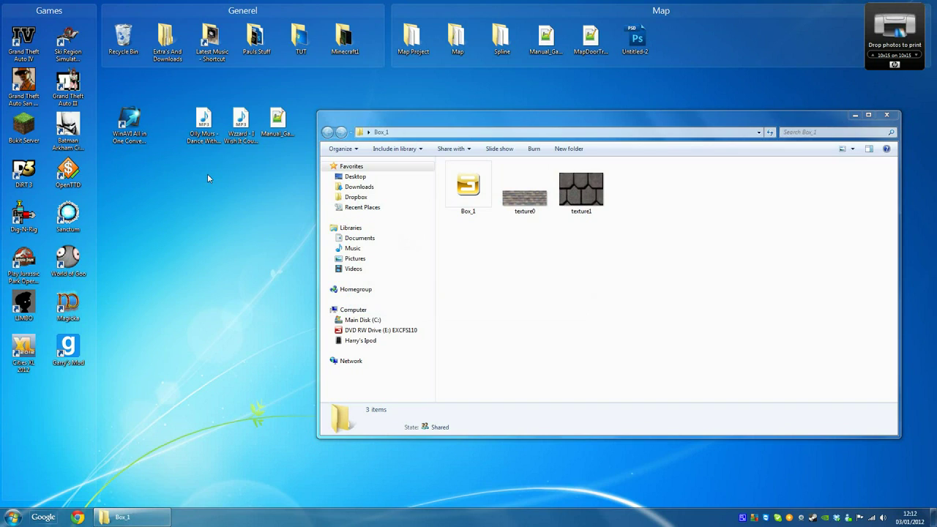
Close the Box_1 folder window and move the Box_1 folder to the free desktop area below the MP3 files
left_click(887, 115)
left_click_drag(466, 240, 542, 295)
left_click_drag(461, 219, 202, 218)
left_click(307, 256)
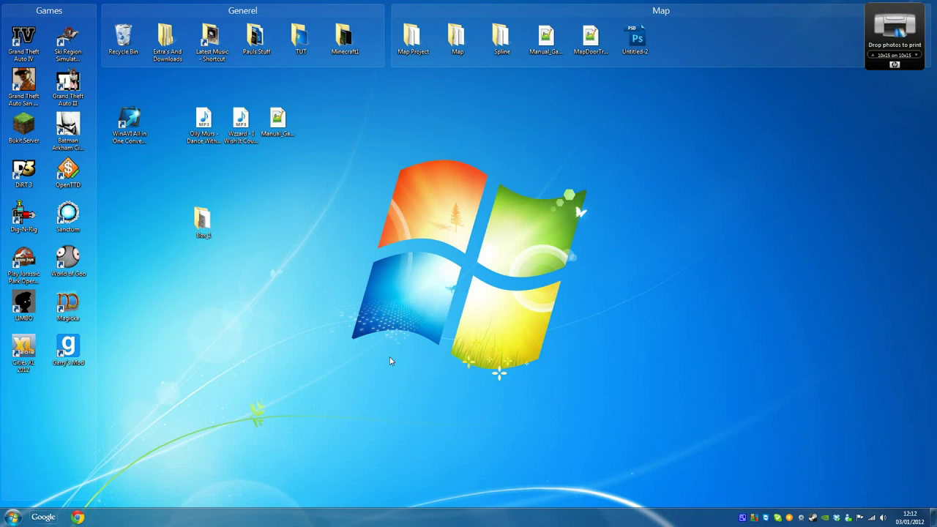
left_click_drag(296, 288, 167, 191)
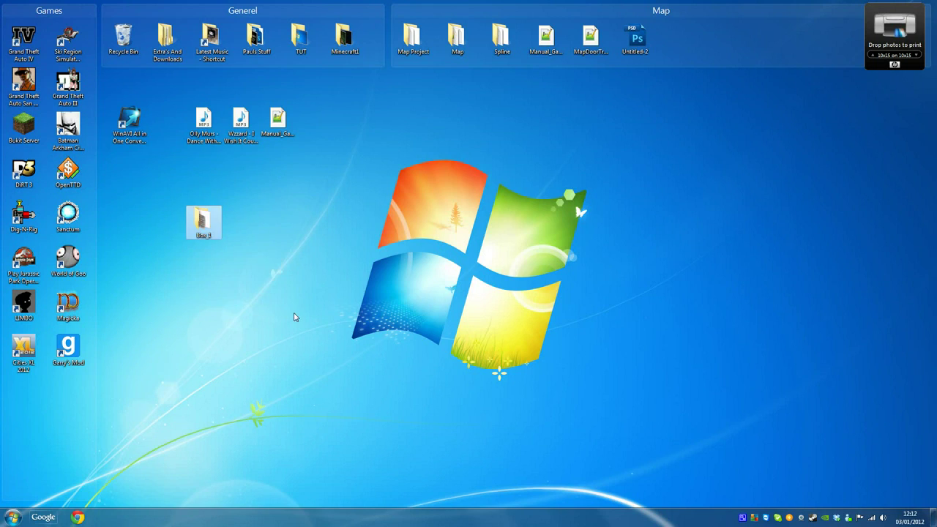
left_click(134, 176)
left_click_drag(170, 214, 281, 312)
left_click_drag(142, 178, 256, 264)
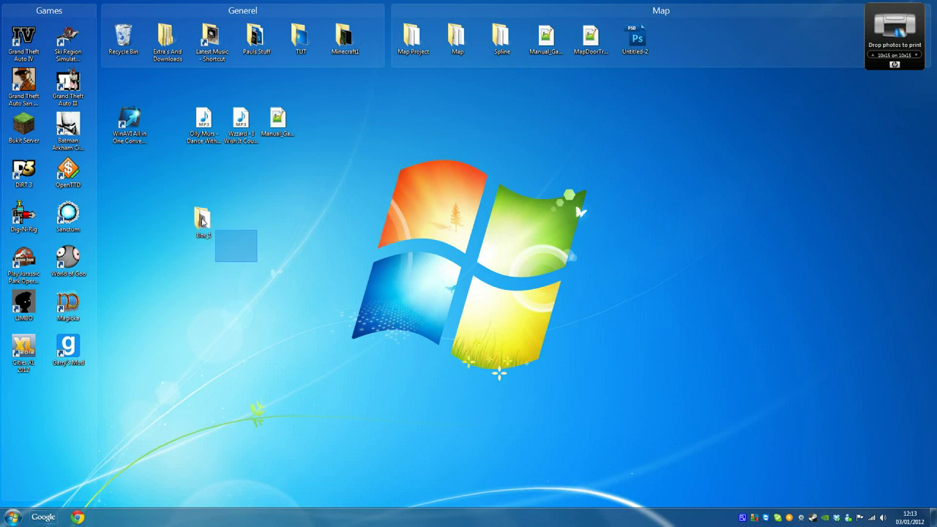
left_click_drag(152, 188, 302, 287)
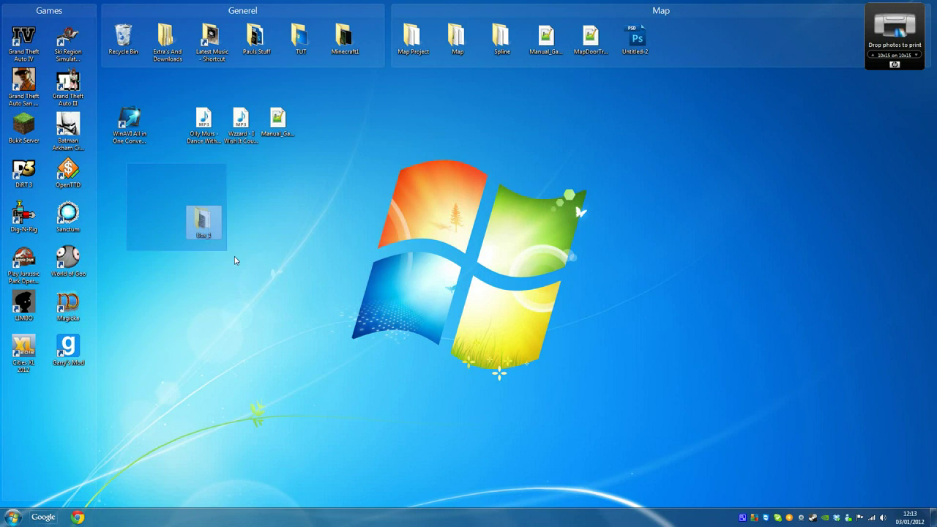